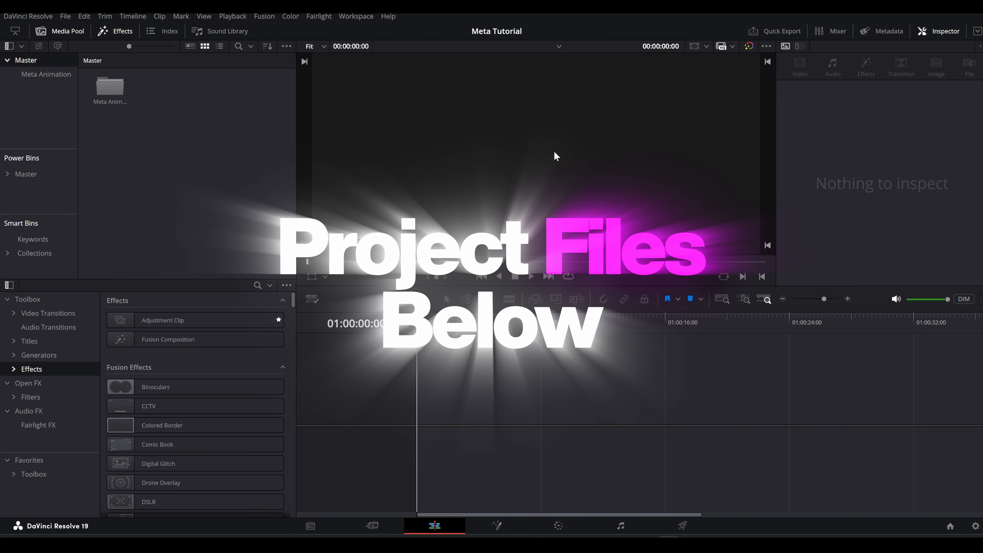
Add a Fusion Composition to the empty timeline, open it on the Fusion page and browse the Meta Animation bin.
left_click_drag(265, 340, 441, 410)
left_click(497, 525)
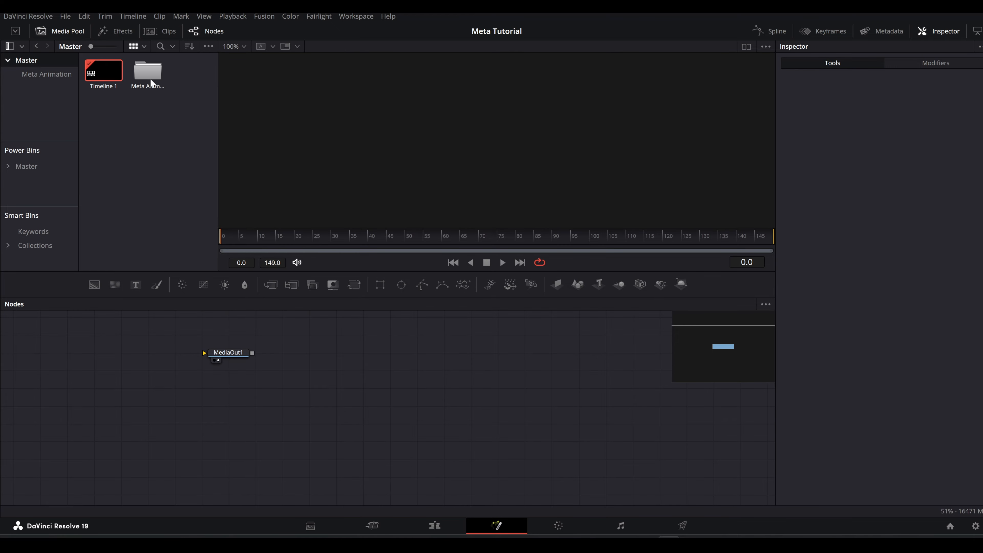
double_click(152, 74)
left_click_drag(322, 358, 572, 399)
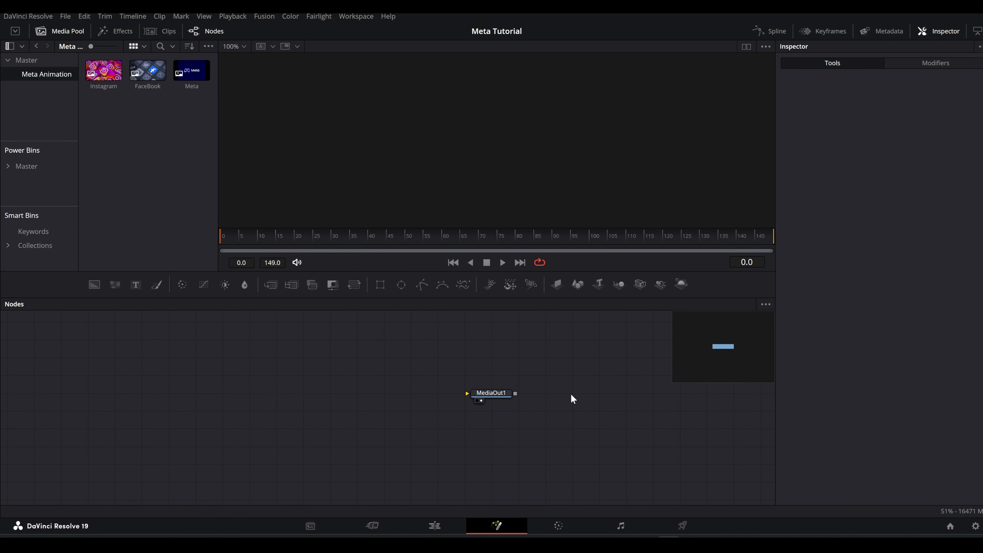
Connect a Background node to MediaOut1 and make it fully transparent with an alpha of 0.
left_click_drag(100, 281, 488, 398)
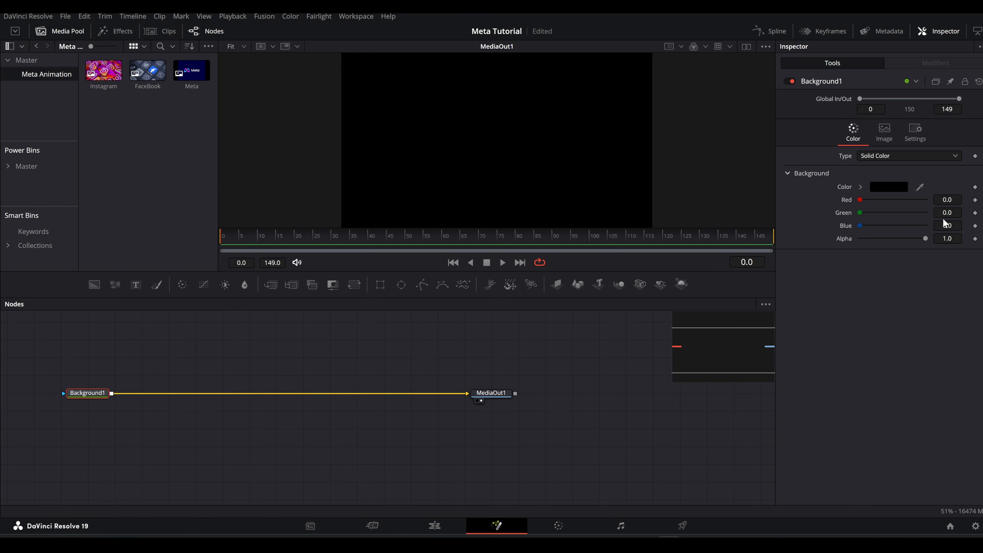
left_click_drag(927, 237, 785, 240)
scroll(507, 178, "down", 2)
scroll(507, 177, "down", 1)
left_click_drag(479, 350, 614, 362)
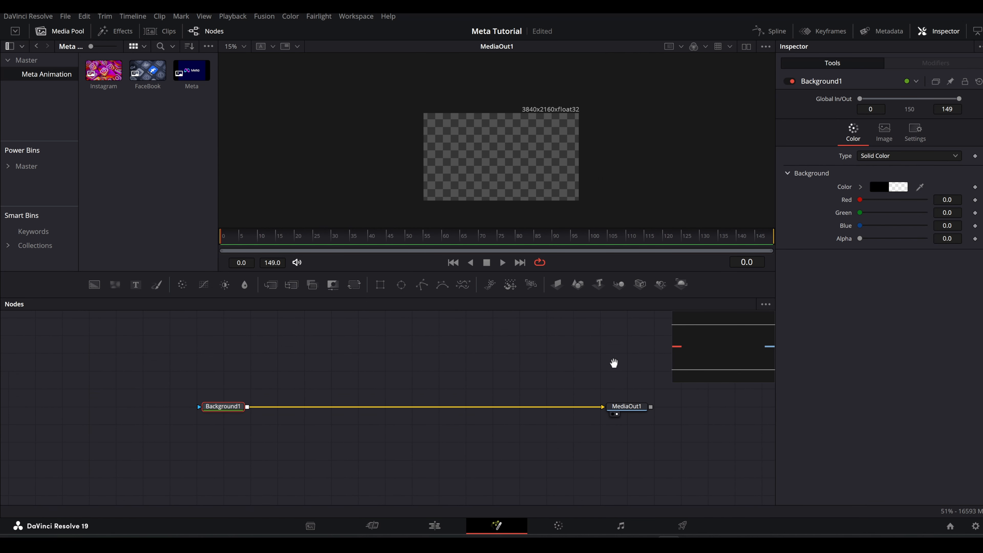
Merge a second Background over the first and mask it with a rectangle about 0.18 wide, 0.89 high, with corner radius 0.181.
left_click_drag(102, 291, 247, 410)
left_click(304, 370)
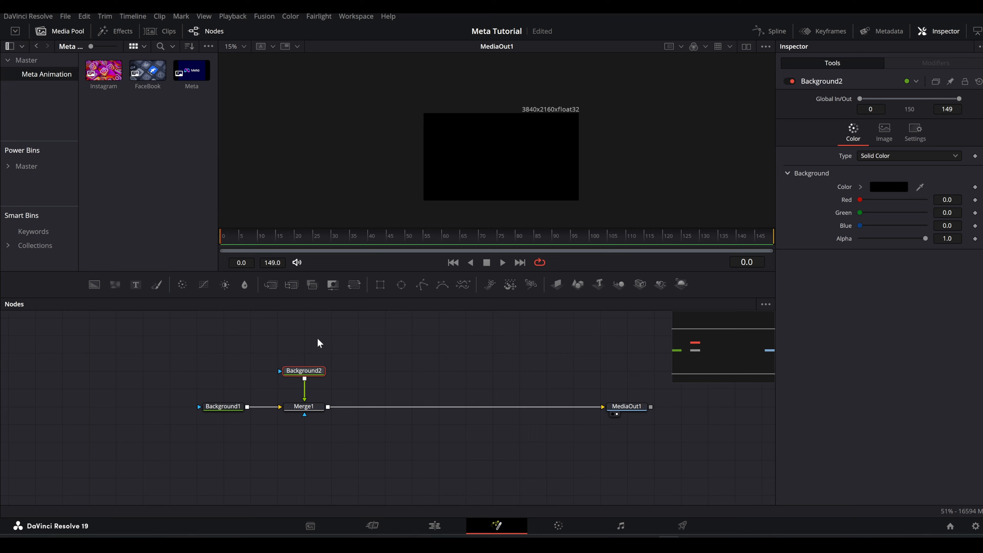
left_click(380, 285)
left_click_drag(540, 179, 517, 197)
left_click_drag(504, 160, 482, 178)
scroll(484, 178, "up", 2)
scroll(458, 128, "up", 2)
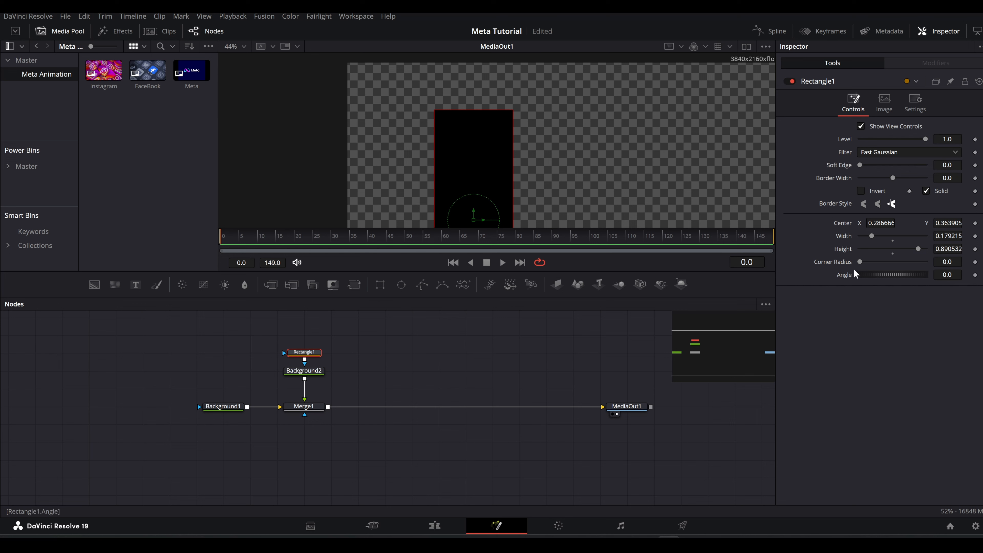
left_click_drag(860, 262, 871, 267)
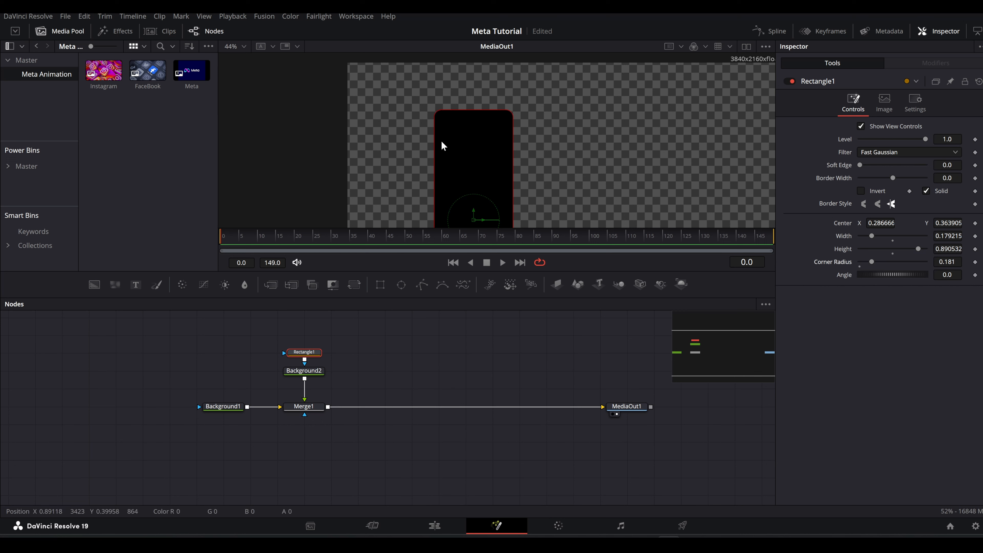
Merge the Instagram image onto Background2, scaled to 1.76 and centred over the bar at about X 0.34, Y 0.47.
scroll(459, 151, "down", 3)
left_click_drag(120, 82, 304, 361)
left_click(300, 373)
scroll(464, 144, "up", 1)
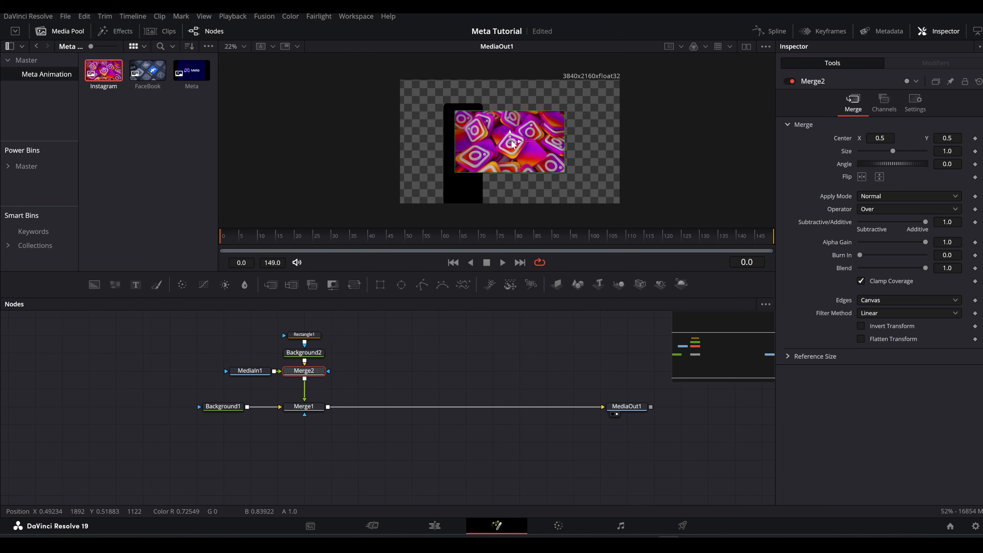
left_click_drag(519, 141, 485, 141)
left_click_drag(892, 151, 899, 153)
left_click_drag(476, 142, 473, 146)
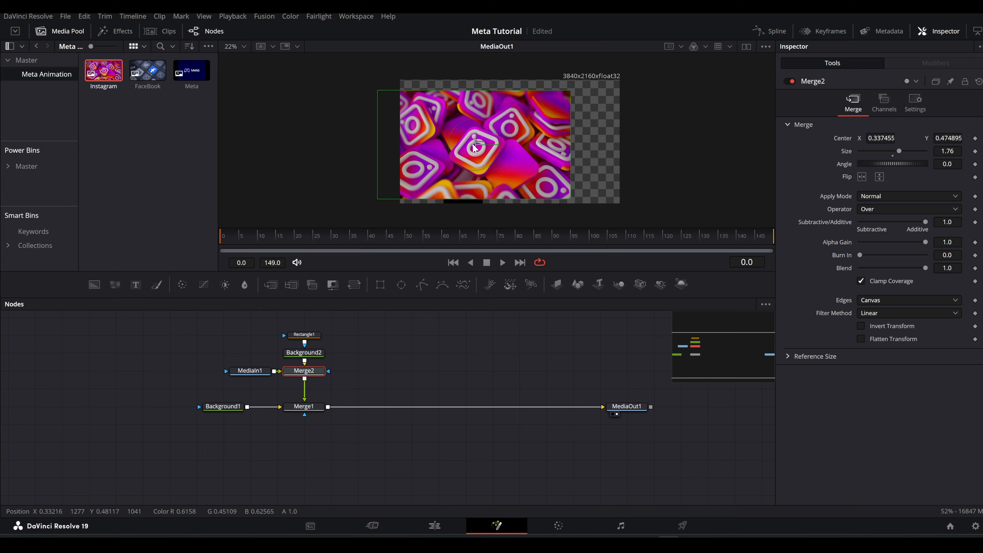
Clip the Instagram image to the bar with the In operator, centre its logo, and offset Merge1 to about X 0.43, Y 0.44.
left_click(865, 211)
left_click(869, 228)
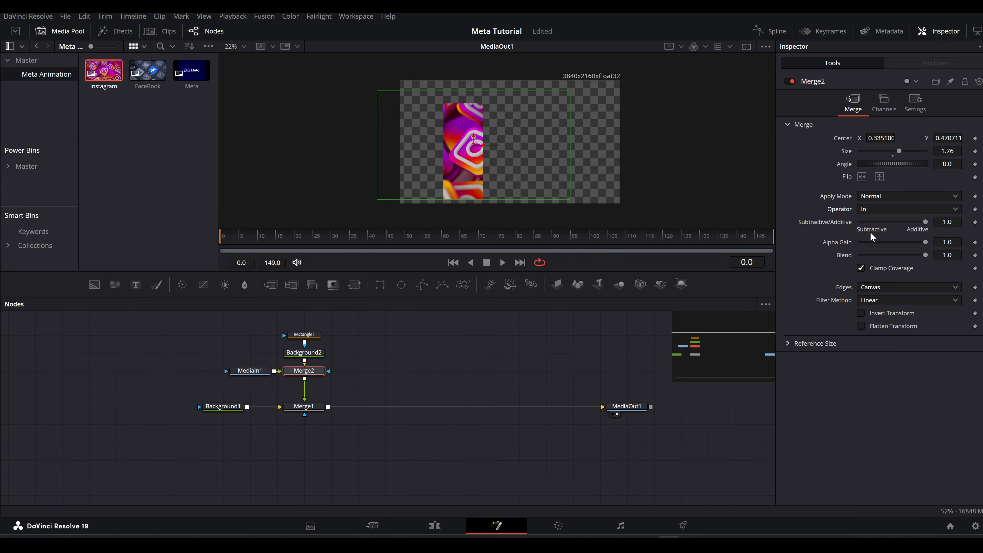
mouse_move(480, 151)
left_mouse_down()
mouse_move(480, 163)
mouse_move(510, 150)
mouse_move(501, 153)
left_mouse_up()
left_click(307, 407)
Move the Instagram bar's four nodes up and merge a Text node into the branch between Merge2 and Merge1.
left_click_drag(336, 320, 249, 377)
left_click_drag(392, 343, 443, 383)
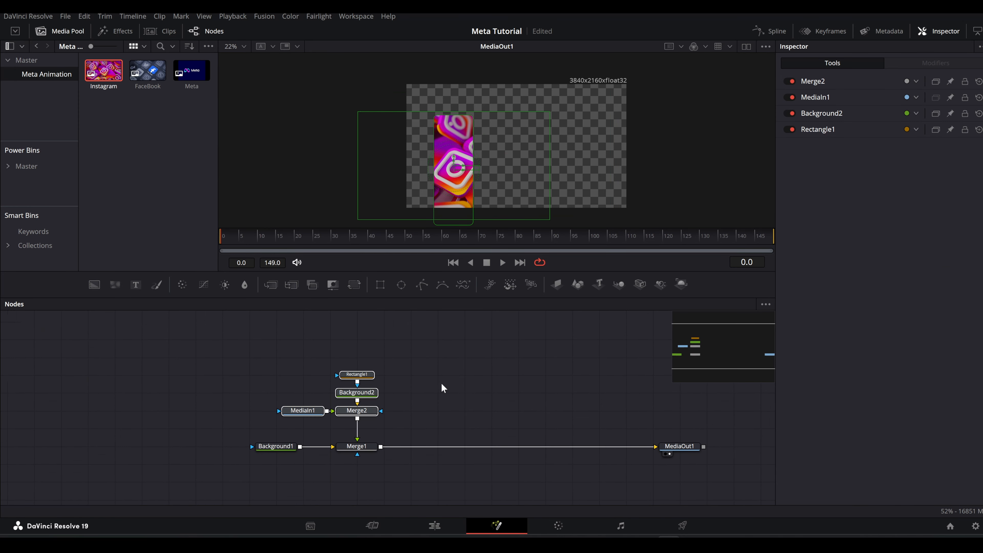
left_click_drag(359, 413, 359, 361)
left_click_drag(139, 292, 357, 366)
left_click(316, 376)
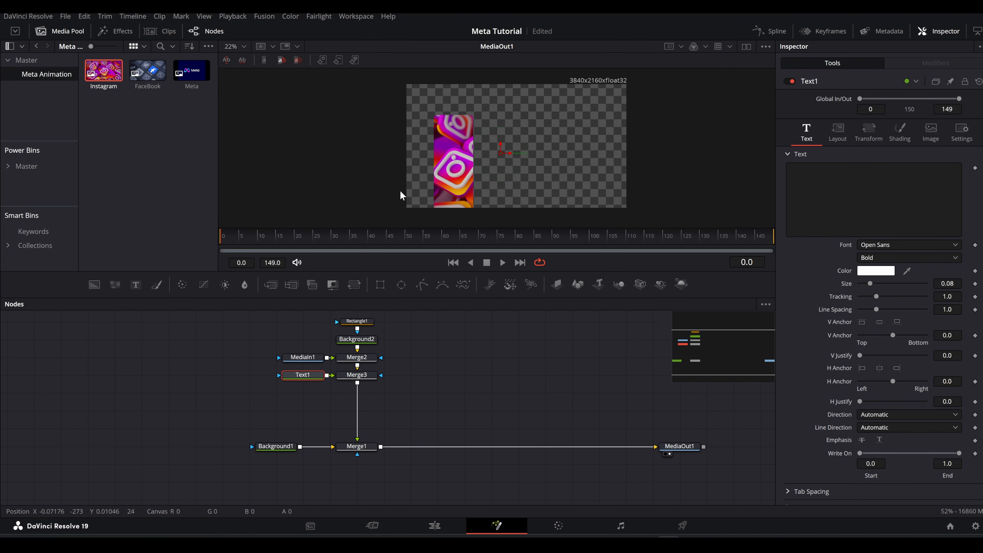
Add a custom integer slider control named insta to Text1, on the Text page with a range of 0 to 10000.
right_click(810, 85)
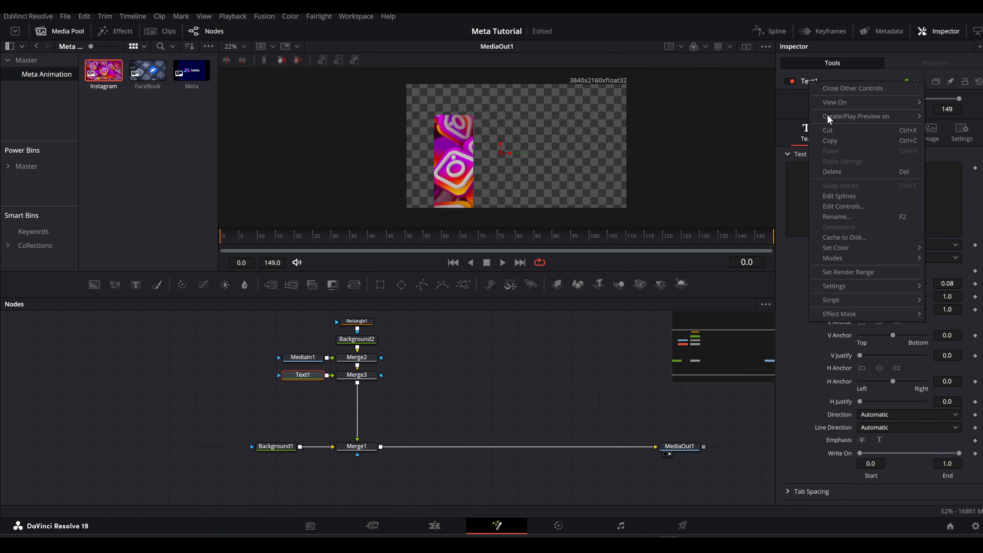
left_click(835, 207)
double_click(359, 169)
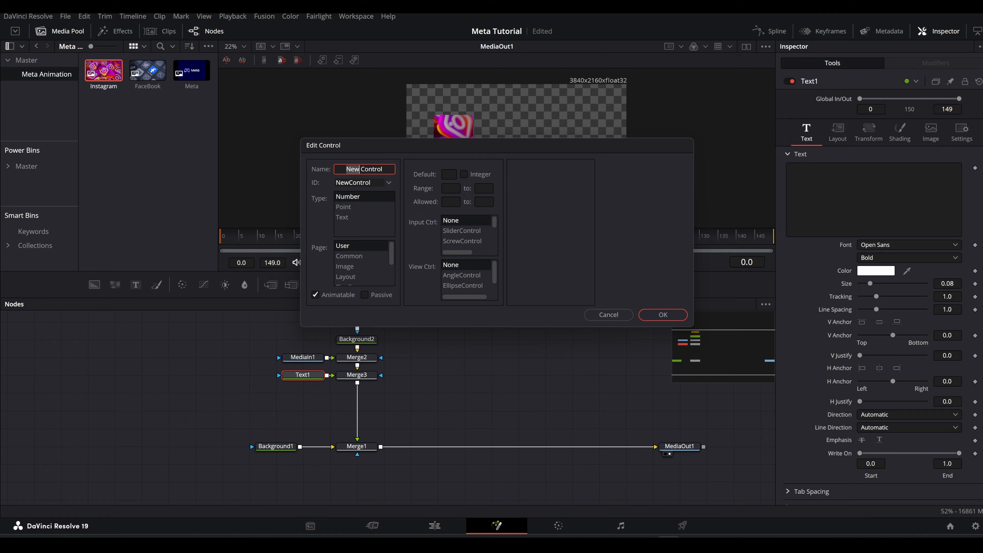
triple_click(359, 169)
type("insta")
scroll(355, 259, "down", 1)
left_click(345, 267)
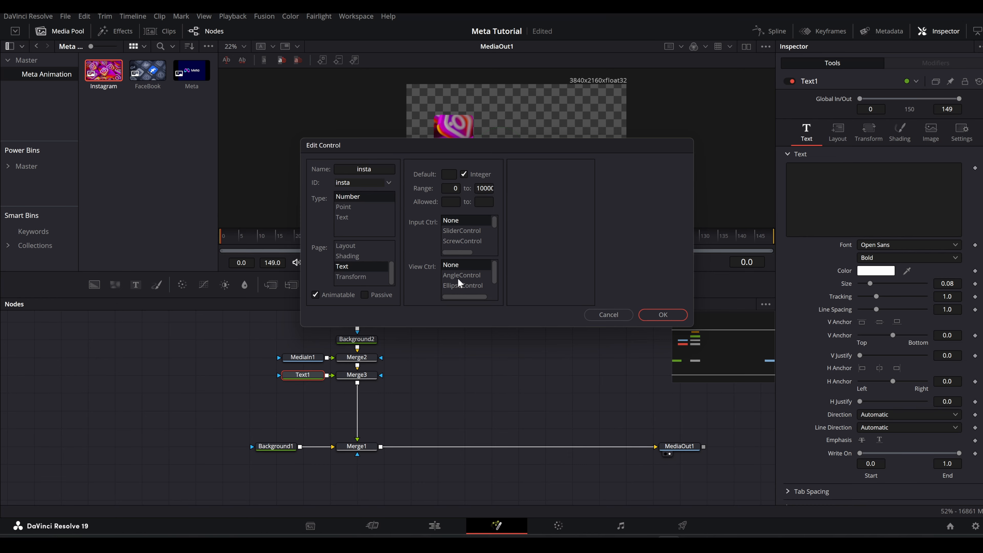
left_click(458, 231)
left_click(662, 315)
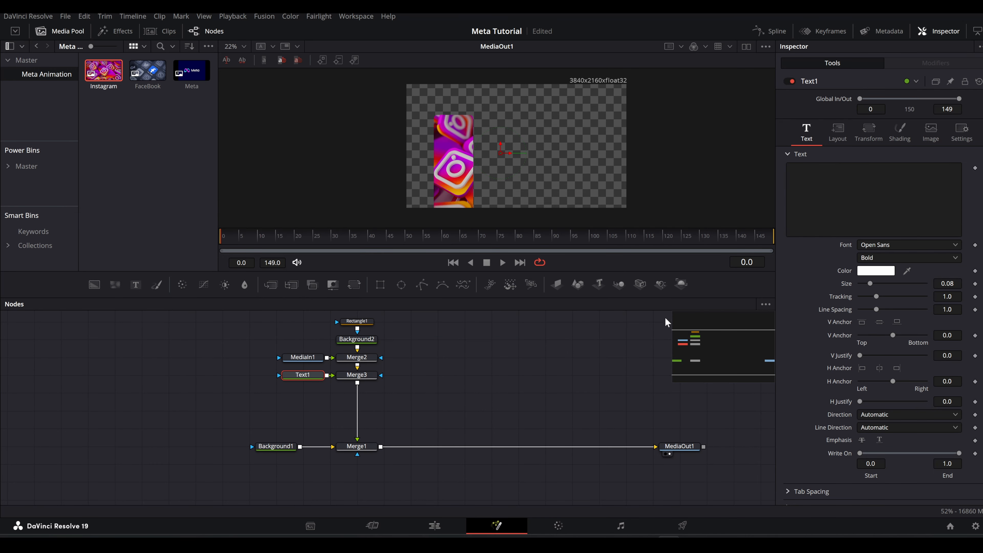
Drive Text1's styled text with the expression Text1.insta.
right_click(819, 183)
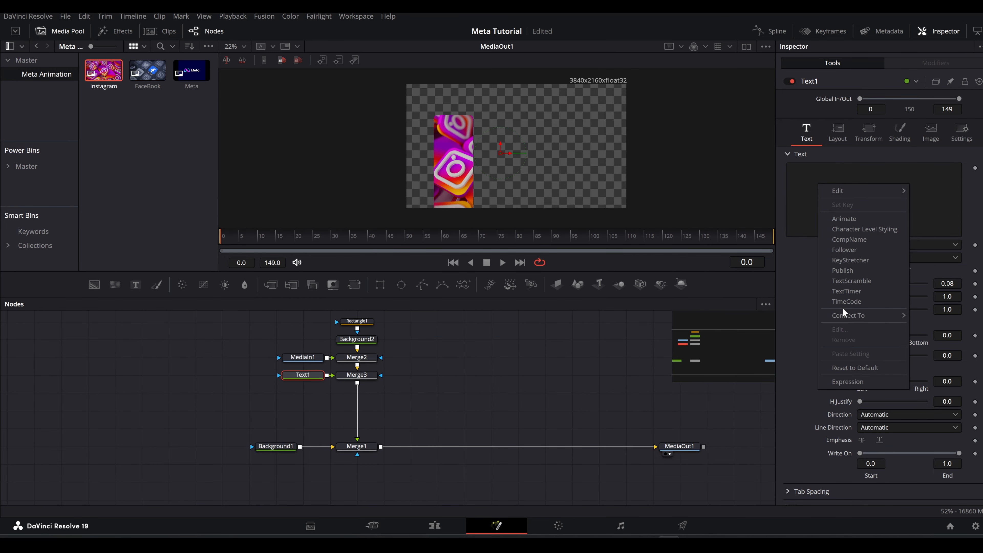
left_click(849, 377)
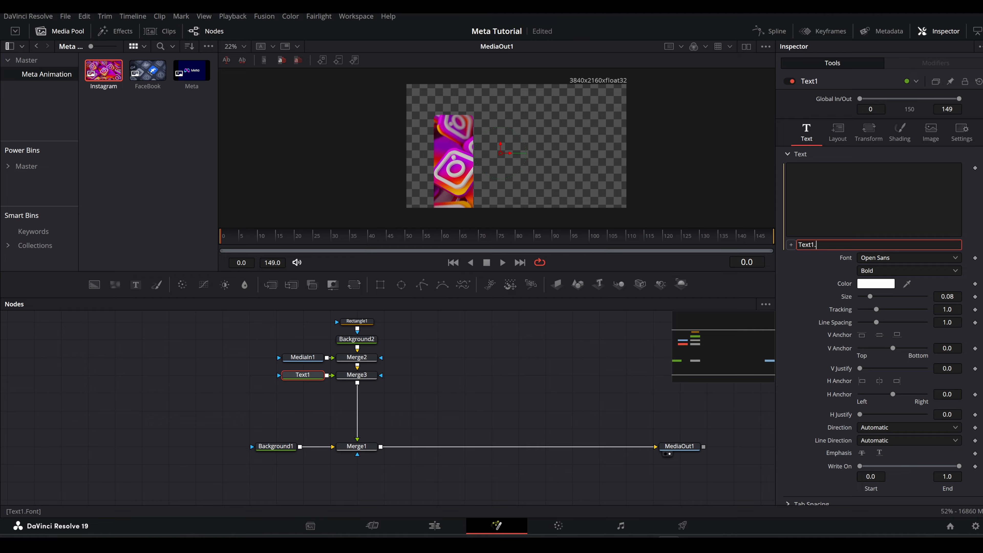
scroll(843, 499, "down", 2)
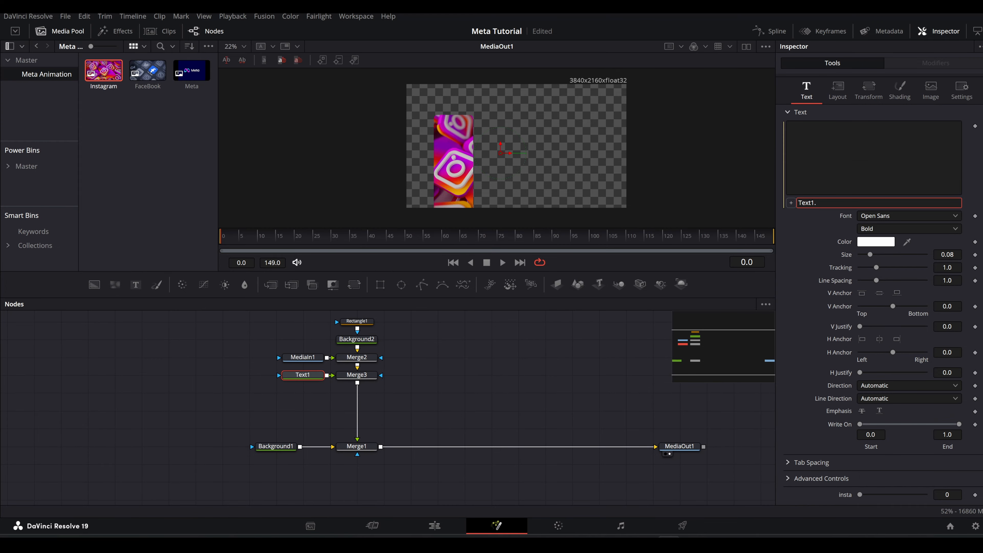
scroll(845, 495, "up", 2)
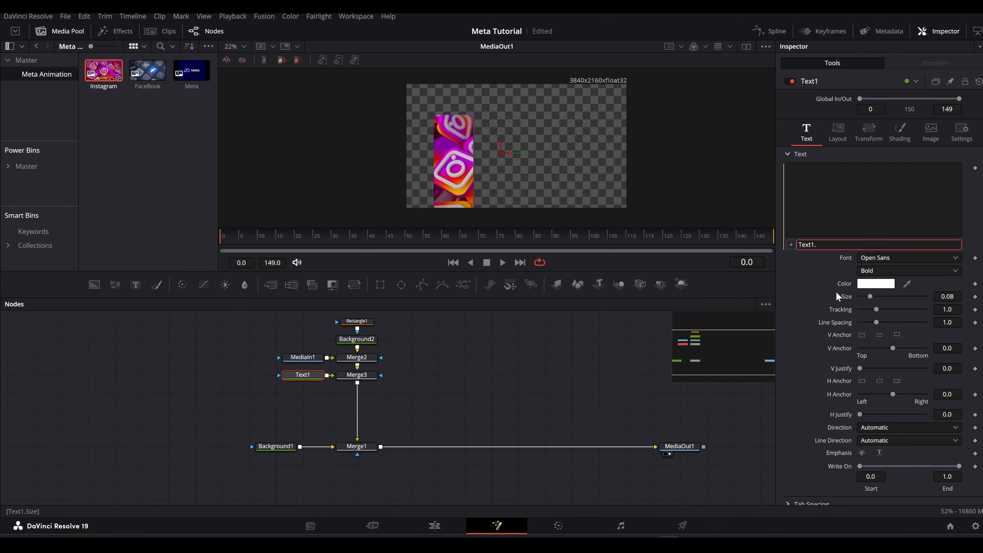
type("a")
key("Return")
scroll(861, 368, "down", 2)
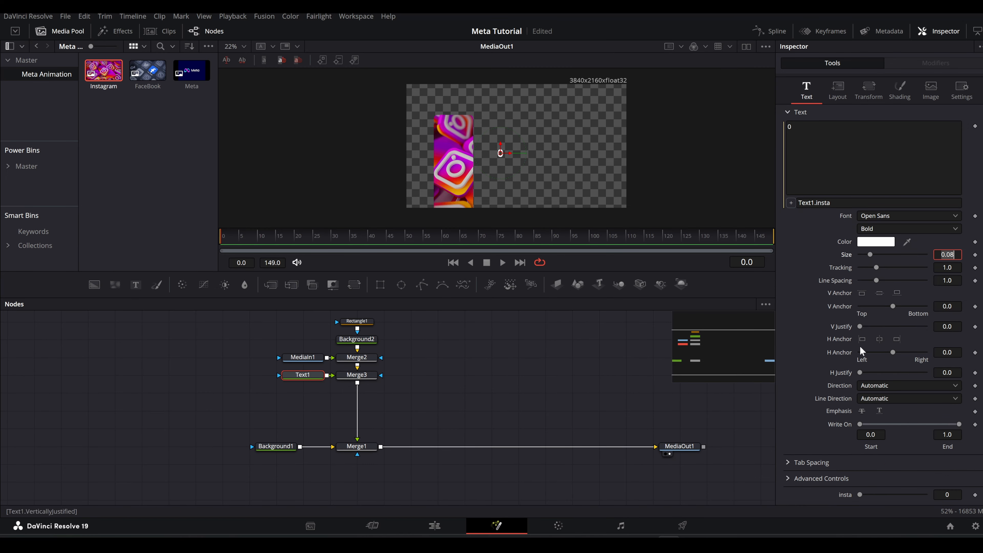
scroll(857, 498, "up", 2)
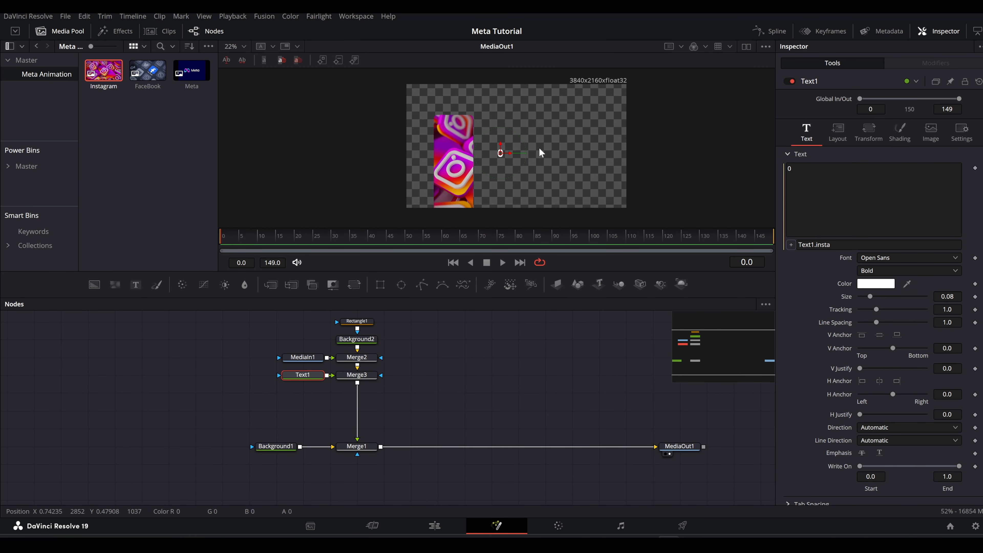
Change the text expression to "$"..Text1.insta and set the insta control to 8190.
scroll(500, 166, "up", 3)
left_click(799, 244)
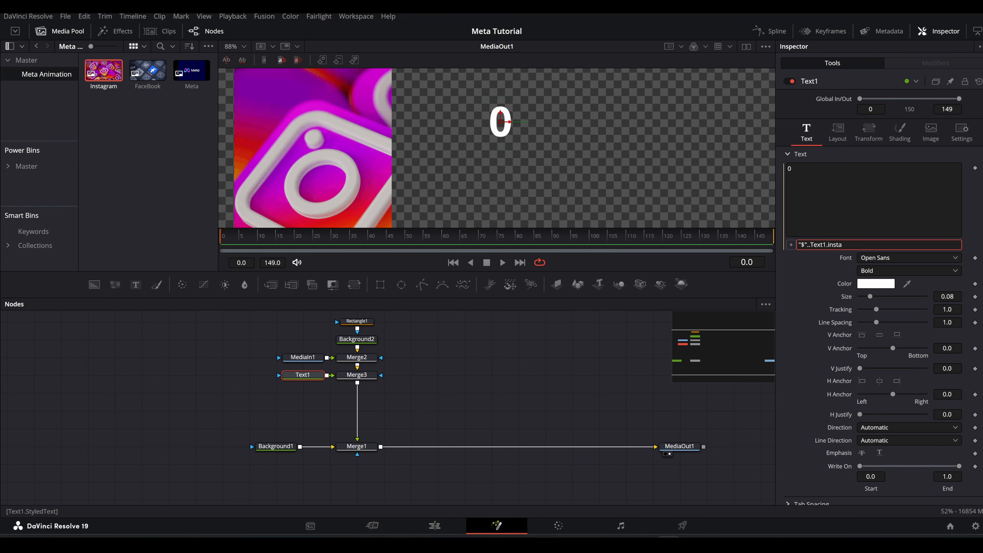
key("Tab")
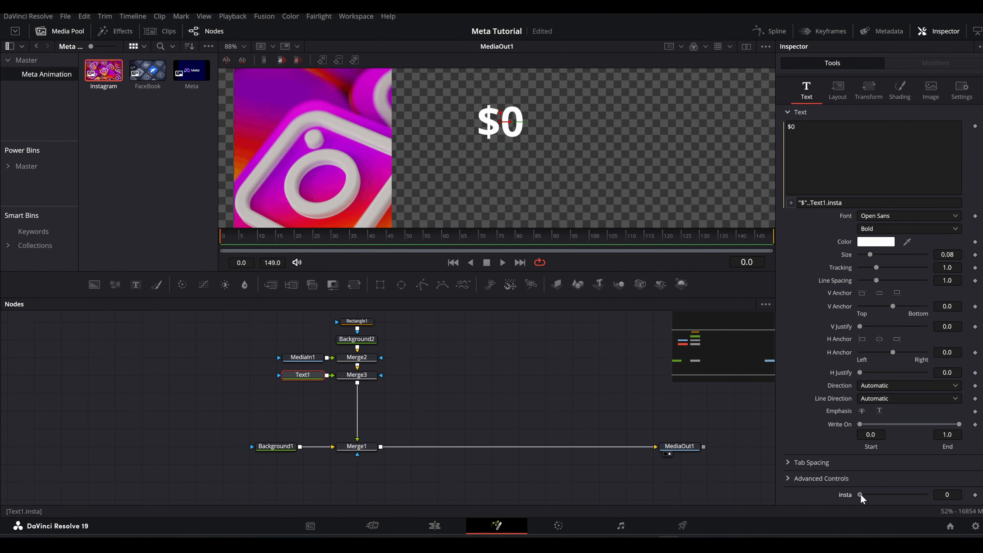
left_click_drag(860, 495, 914, 497)
Style the dollar amount in Morganite Black Italic at a size of about 0.163 and place it above the Instagram bar.
scroll(518, 211, "down", 2)
scroll(484, 177, "up", 1)
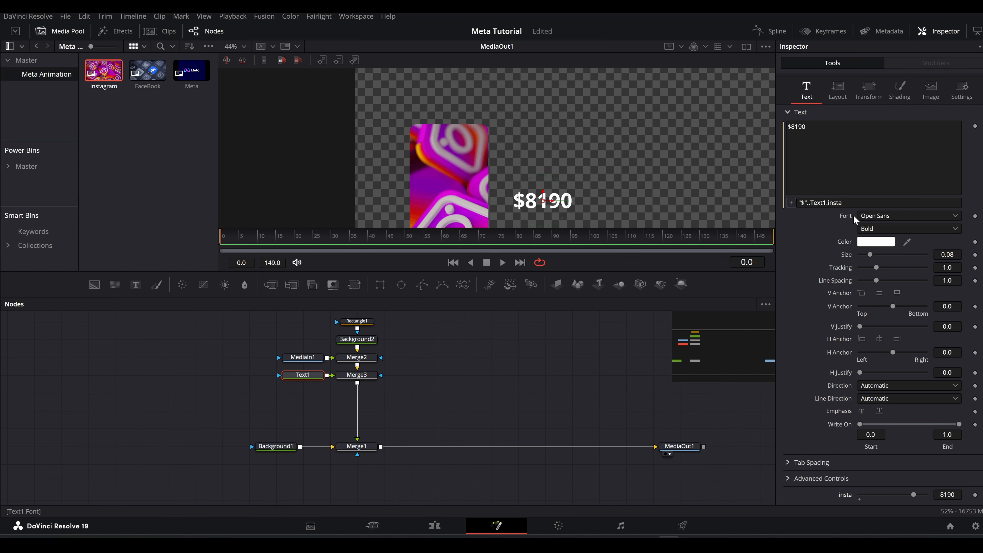
left_click(875, 215)
left_click(875, 226)
left_click(874, 228)
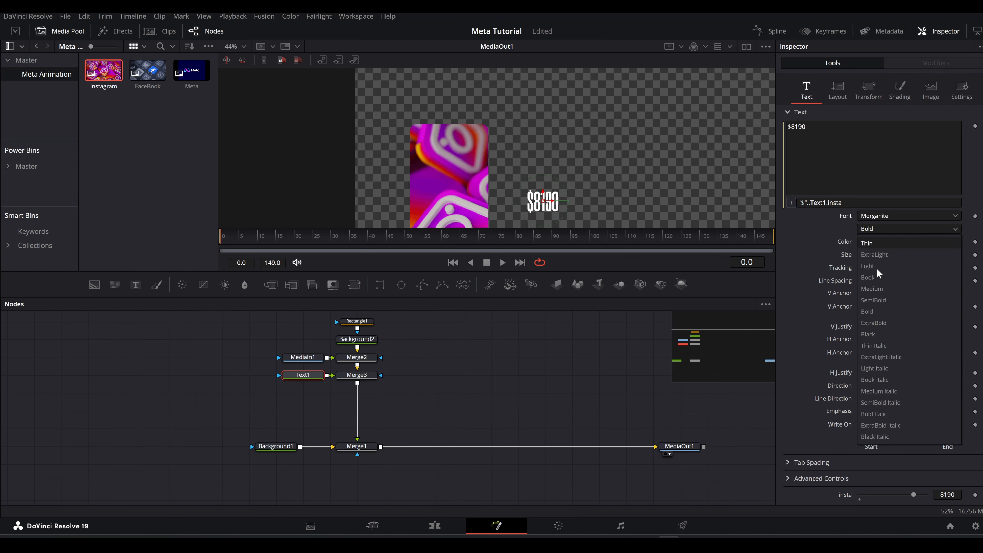
left_click(873, 436)
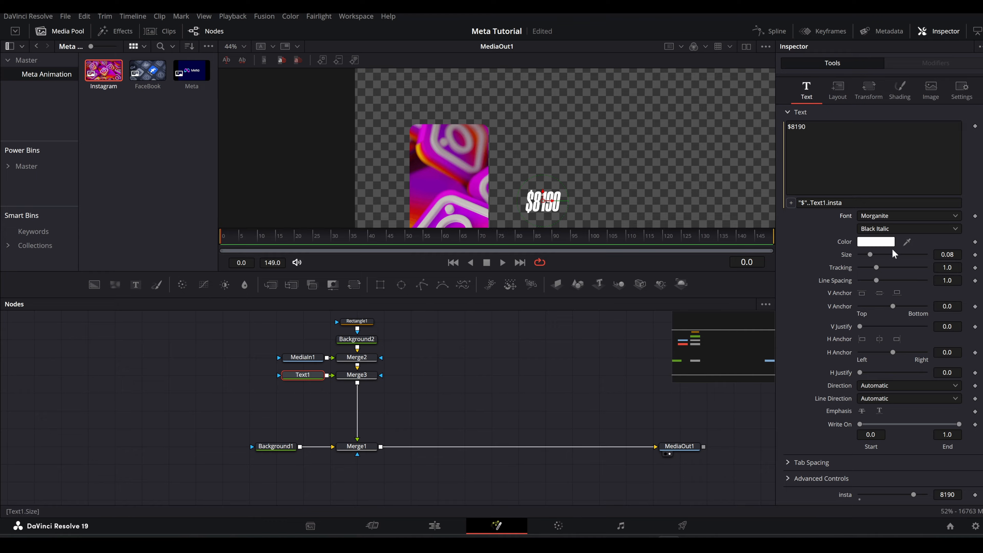
left_click_drag(893, 253, 905, 254)
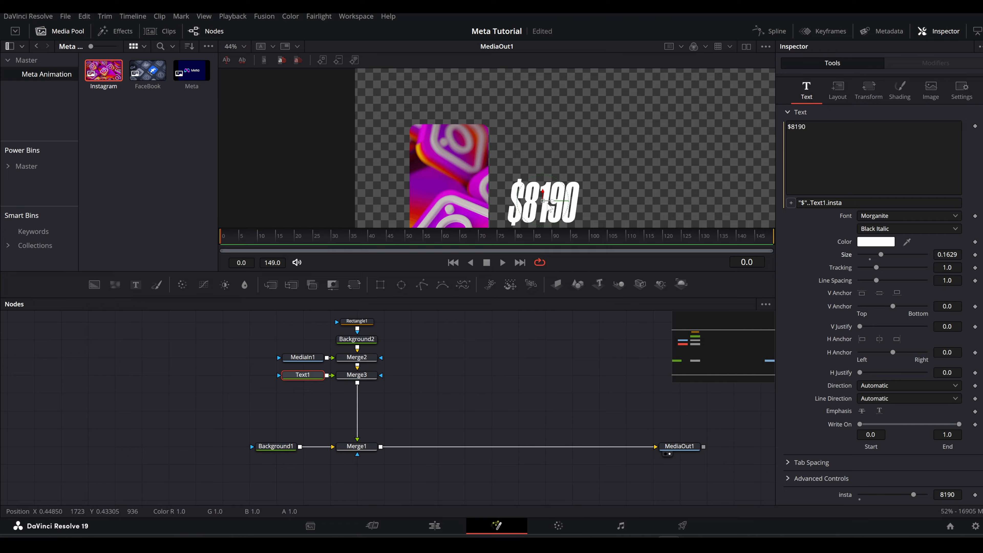
mouse_move(546, 204)
left_mouse_down()
mouse_move(513, 147)
mouse_move(449, 98)
mouse_move(452, 148)
left_mouse_up()
Switch the text shading to a gradient and set its end stop to a magenta sampled from the Instagram image.
scroll(449, 102, "up", 2)
left_click(893, 95)
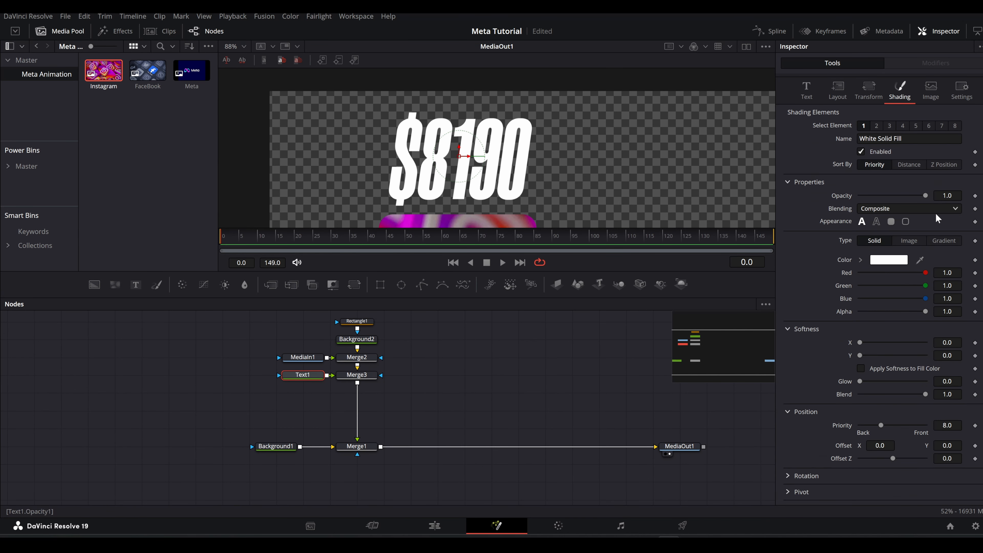
left_click(936, 239)
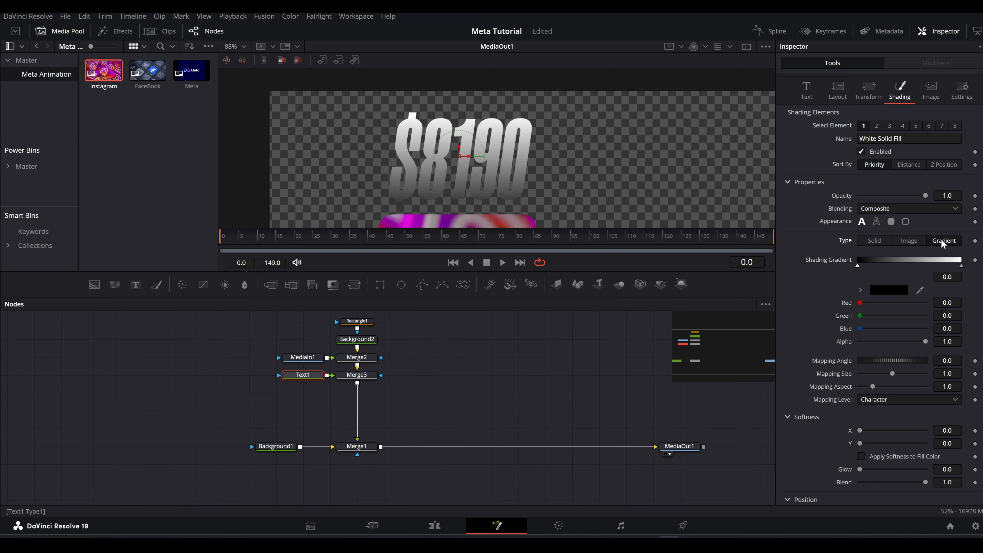
left_click(962, 266)
left_click_drag(506, 163, 497, 104)
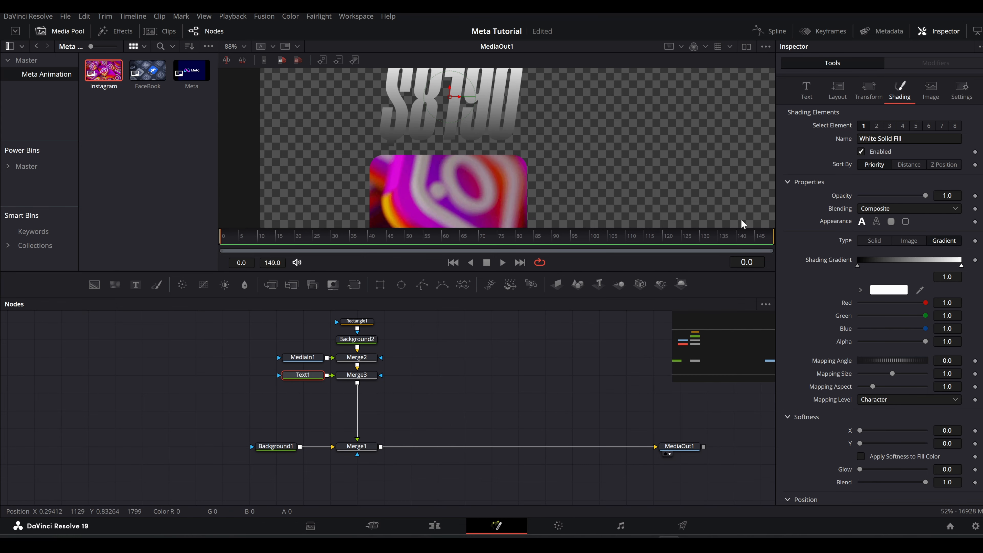
left_click_drag(920, 291, 398, 179)
left_click_drag(428, 141, 446, 168)
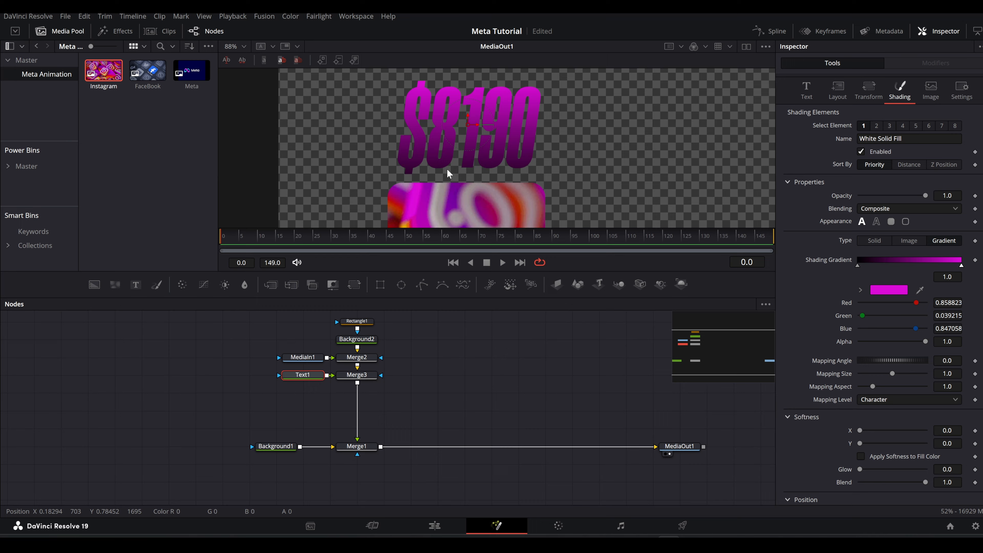
Set the start stop of the text's shading gradient to white.
left_click(858, 266)
left_click(860, 289)
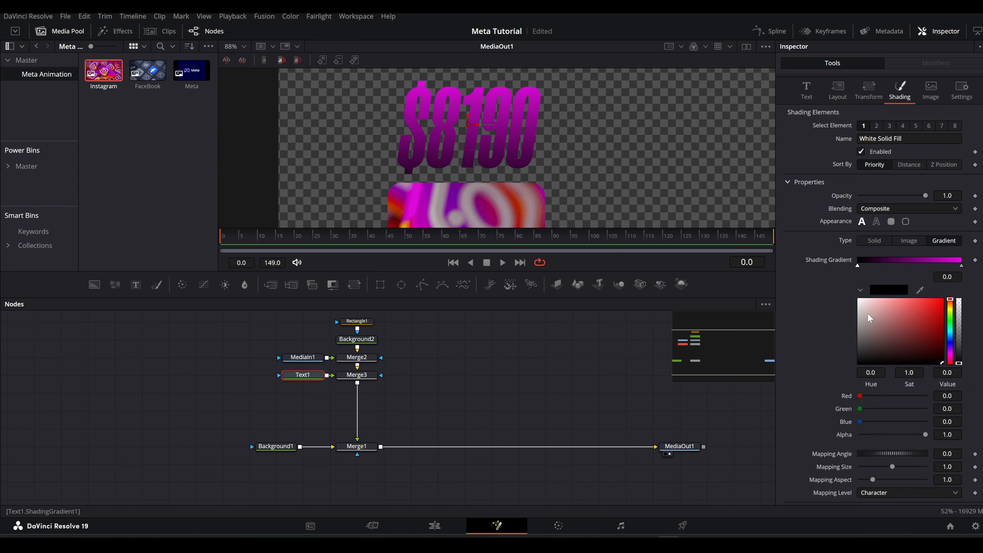
left_click(859, 300)
left_click(860, 290)
Lower the Instagram bar and its dollar amount by moving Merge1's center to about X 0.439, Y 0.266.
scroll(444, 125, "down", 5)
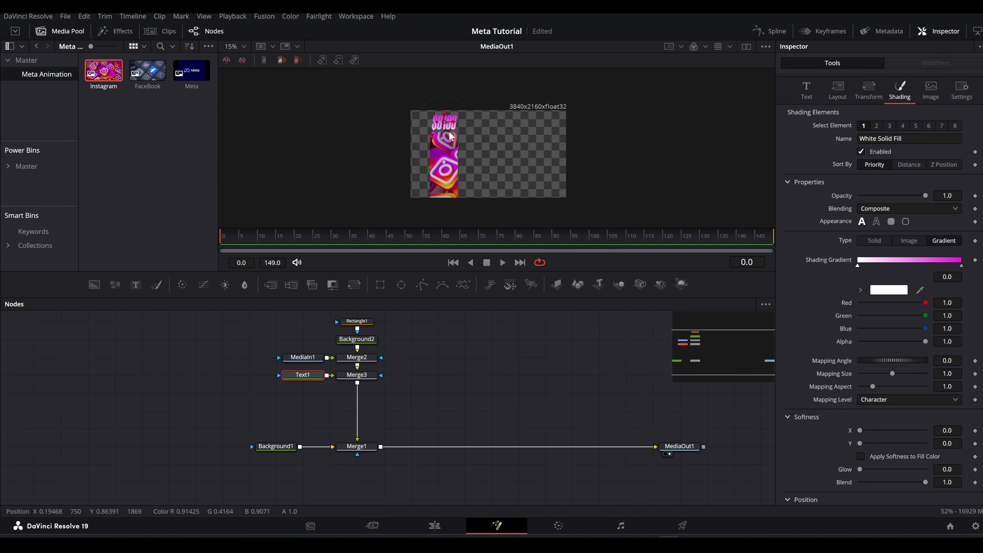
left_click(363, 447)
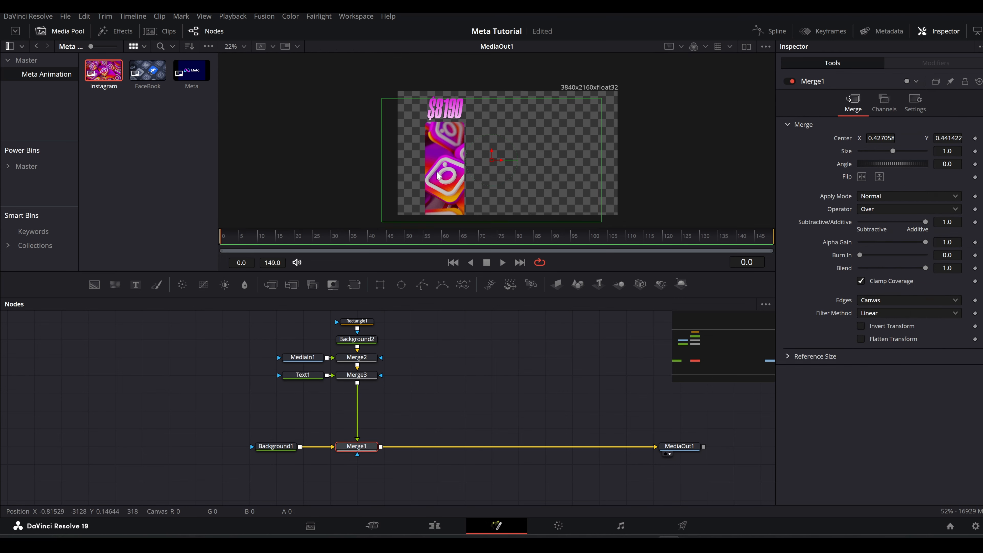
left_click_drag(492, 144, 494, 167)
left_click(511, 336)
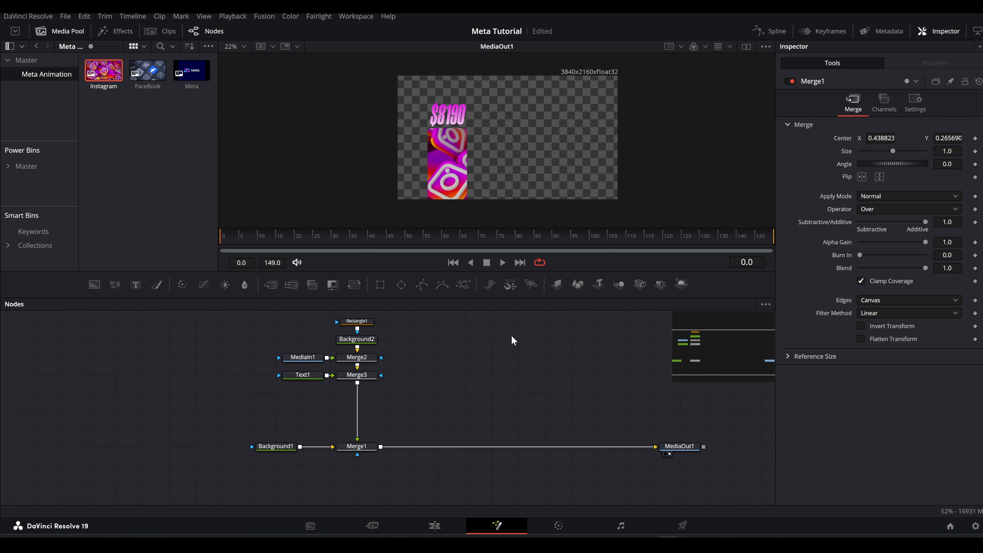
Shift Background1 and the Instagram bar's node group away from MediaOut1 to make room in the node graph.
left_click_drag(293, 446, 176, 447)
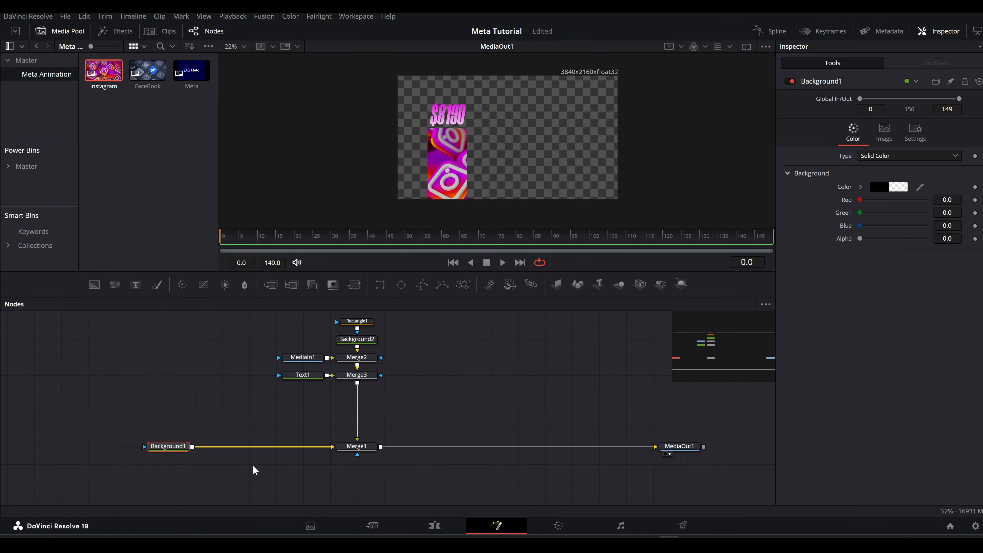
left_click_drag(258, 484, 374, 320)
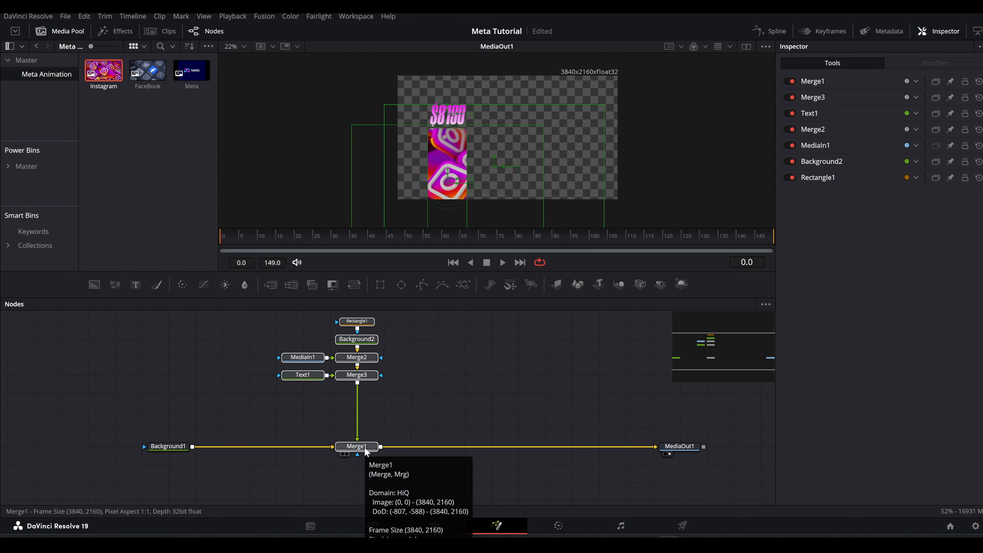
left_click_drag(365, 452, 284, 452)
Duplicate the Instagram bar's node group, insert the copy between Merge1 and MediaOut1, and move it across to center X of about 0.987.
key("ctrl+c")
key("ctrl+v")
left_click_drag(516, 482, 470, 466)
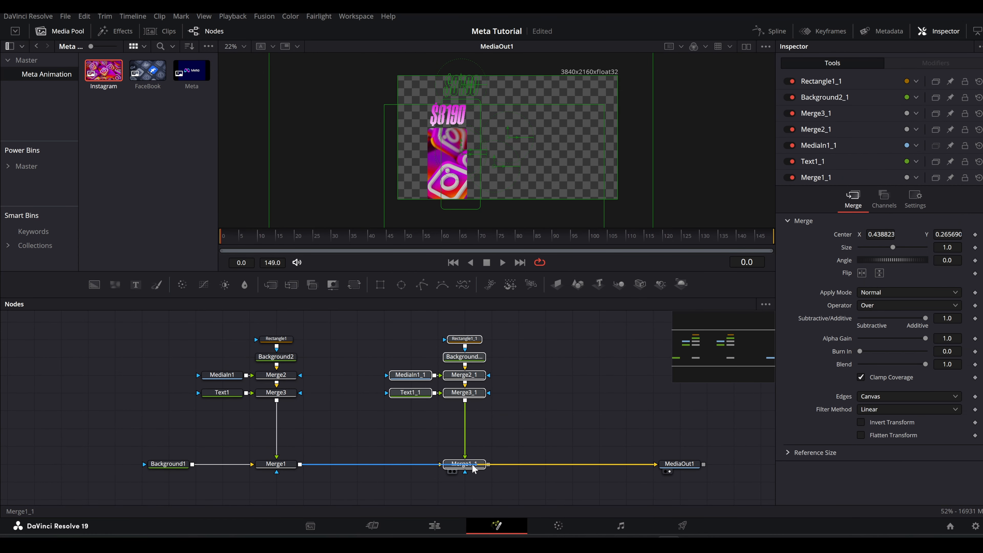
left_click(470, 467)
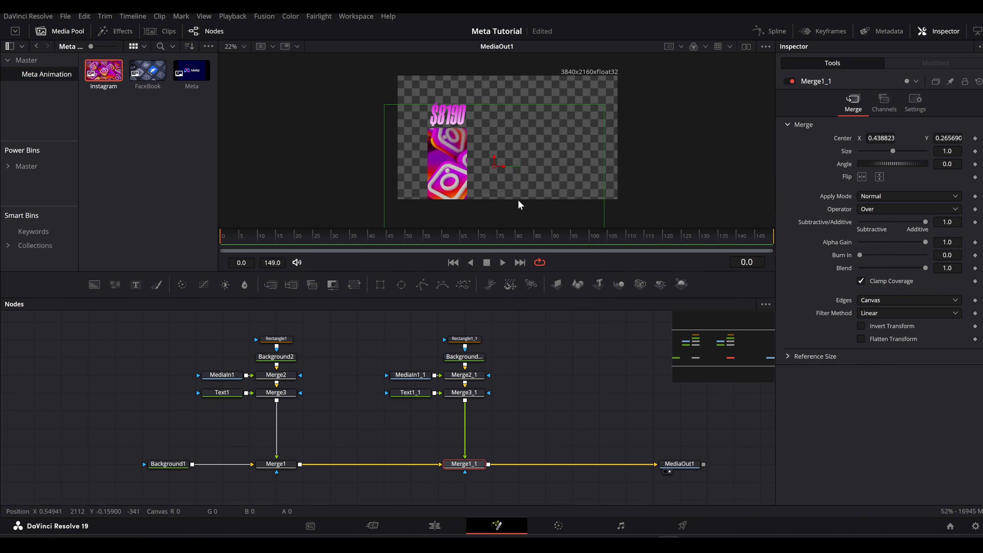
left_click_drag(502, 169, 623, 174)
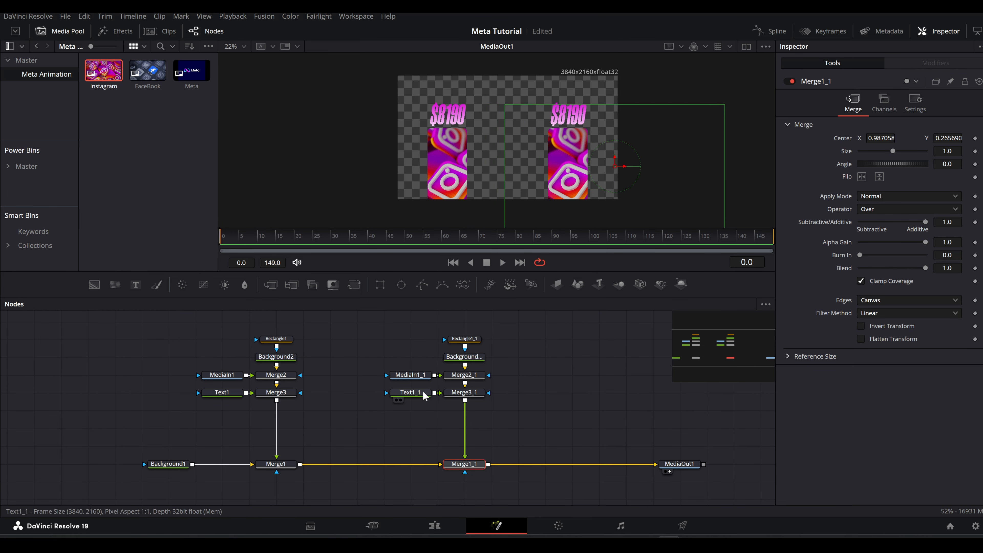
Replace the copied bar's image with FaceBook and frame the logo at center about X 0.163, Y 0.483 and size 1.417.
left_click(421, 378)
left_click_drag(147, 70, 411, 376)
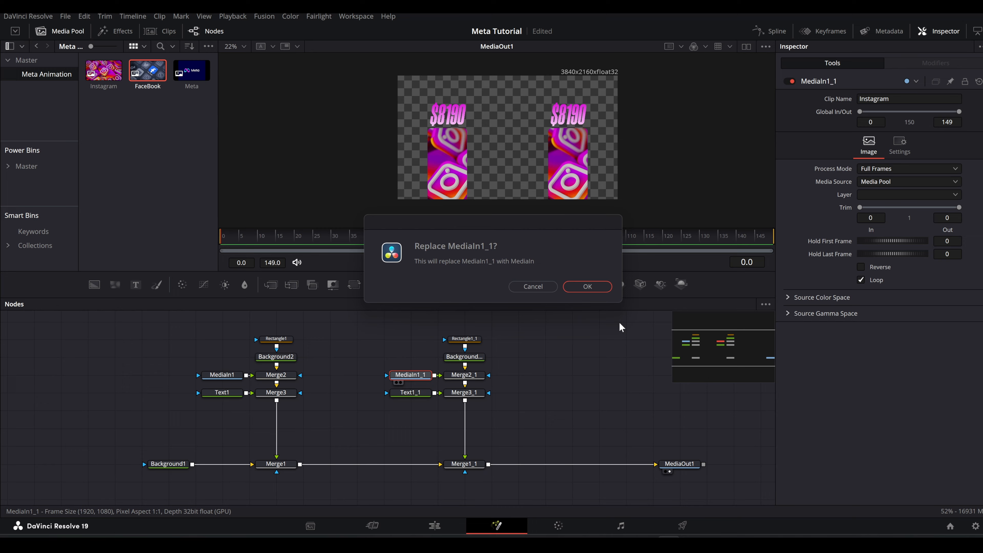
left_click(596, 287)
left_click(464, 375)
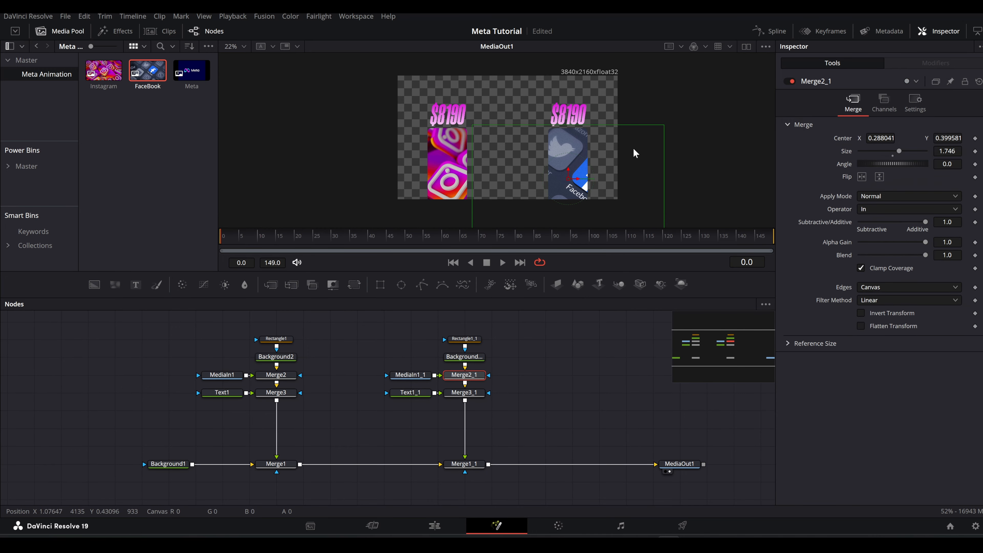
left_click_drag(576, 184, 541, 172)
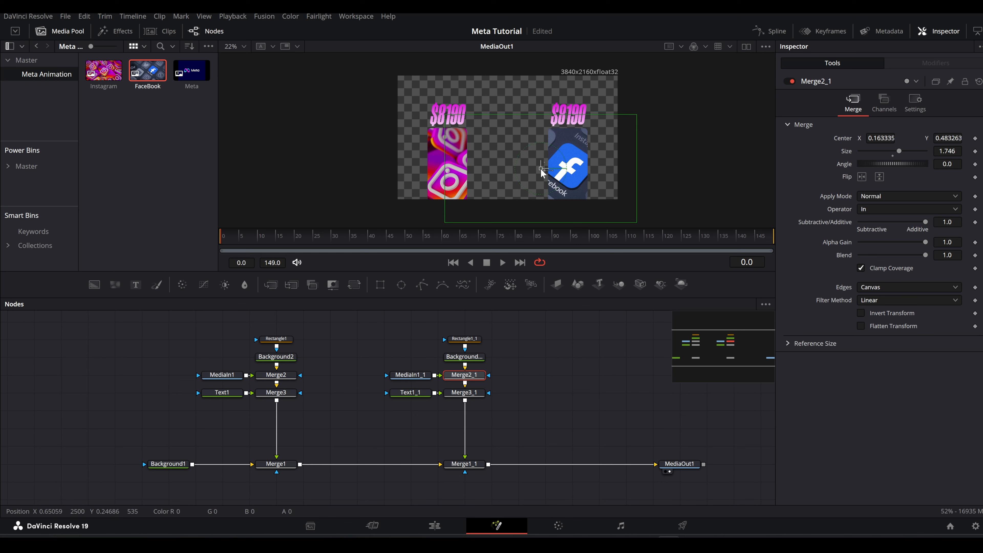
left_click_drag(948, 151, 941, 152)
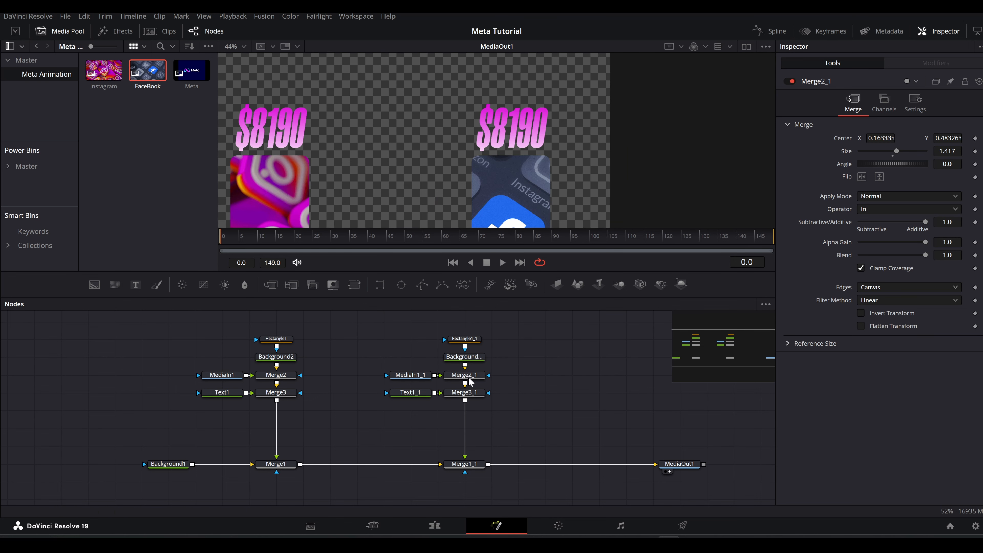
Set the end stop of the Facebook dollar amount's shading gradient to a blue sampled from the Facebook logo.
left_click(410, 392)
left_click(898, 134)
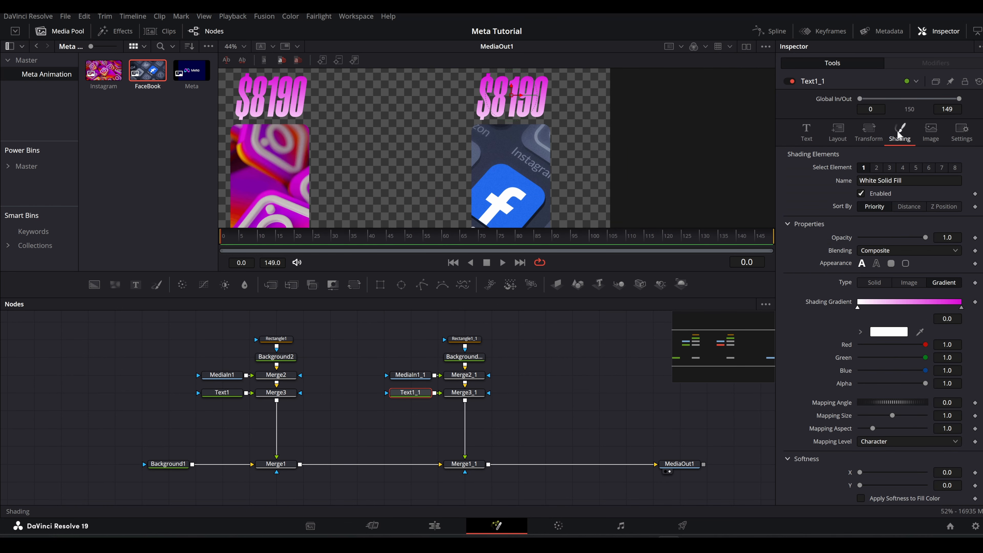
left_click(961, 307)
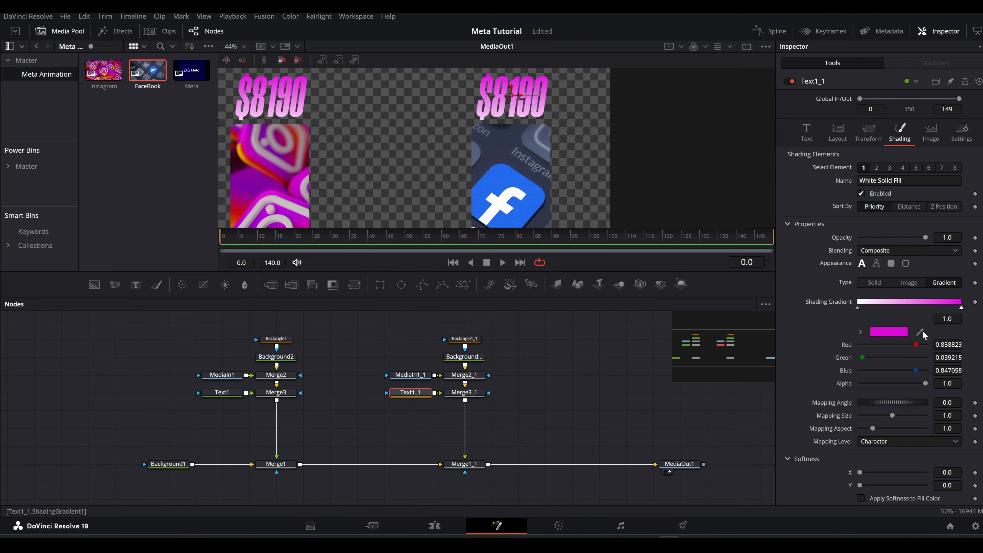
left_click_drag(918, 332, 520, 209)
Duplicate the Facebook bar's node group, insert it before MediaOut1, and place the copy midway between the two bars at center X about 0.714.
scroll(512, 105, "down", 5)
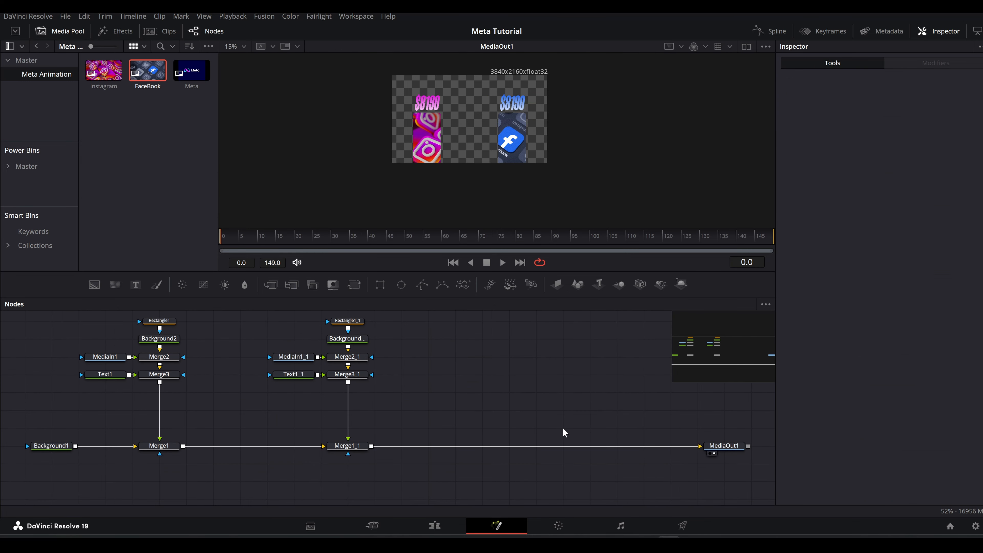
left_click_drag(377, 342, 295, 486)
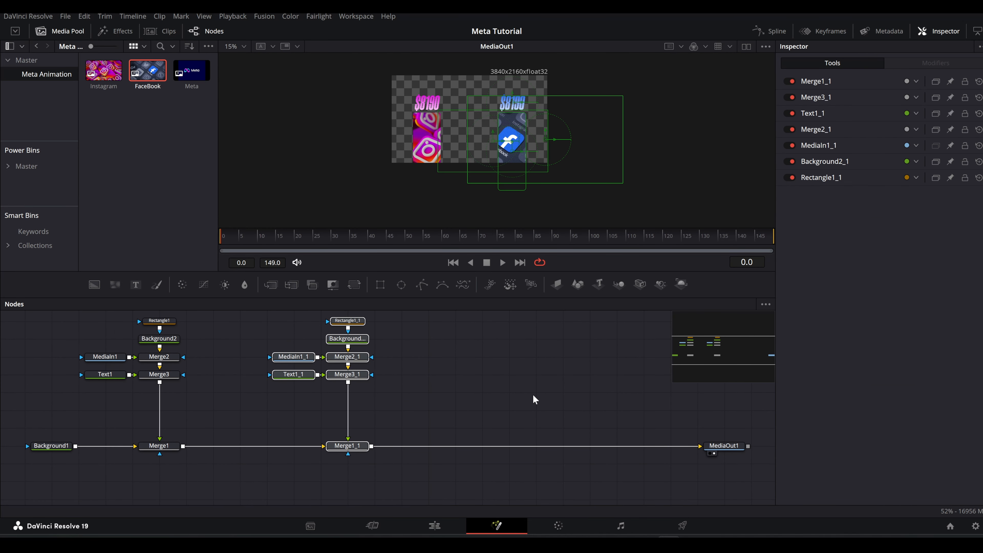
key("ctrl+c")
key("ctrl+v")
left_click(470, 437)
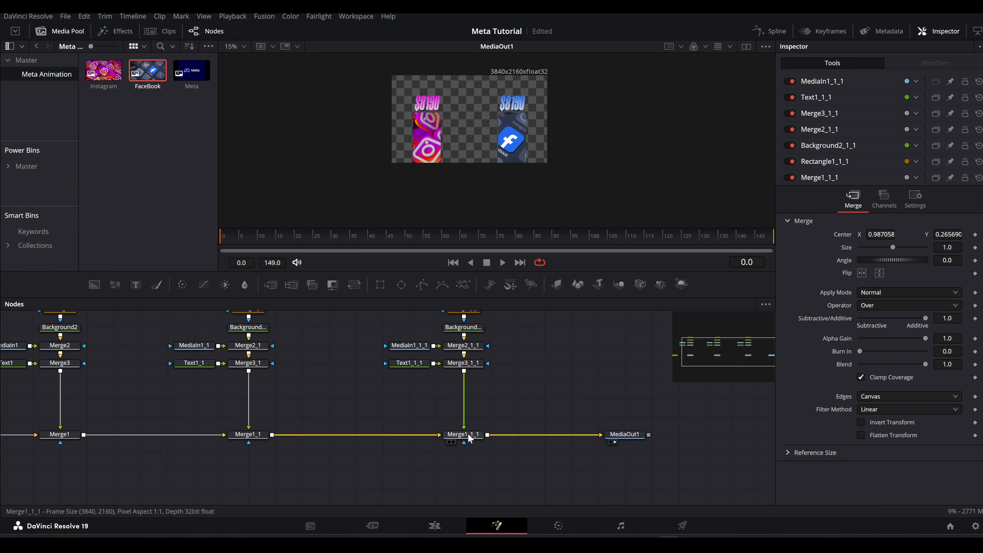
left_click(464, 435)
left_click_drag(553, 138, 513, 139)
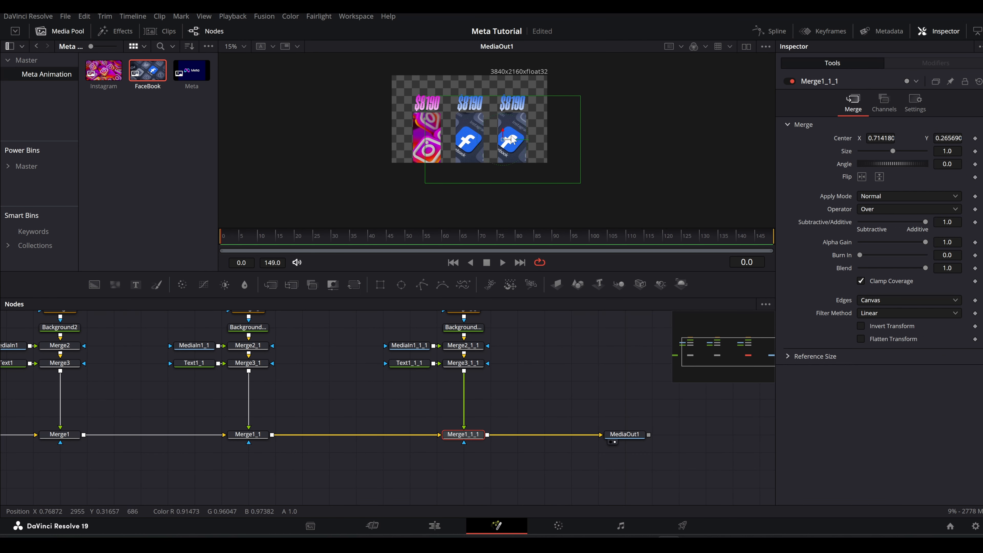
Replace the middle bar's image with Meta and frame the infinity logo at center about X 0.389, Y 0.483 and size 2.245.
left_click_drag(192, 72, 418, 349)
left_click(586, 286)
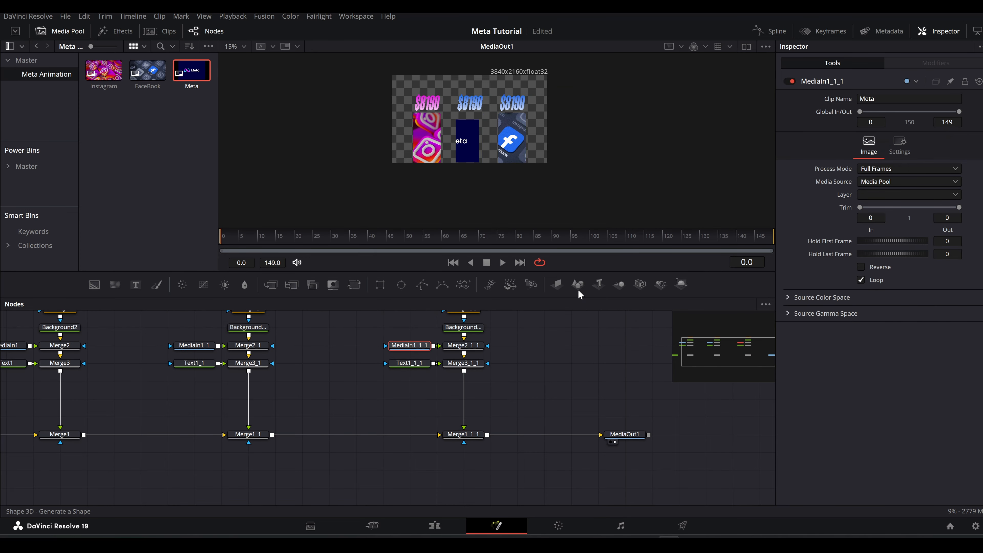
scroll(506, 159, "up", 2)
left_click(464, 345)
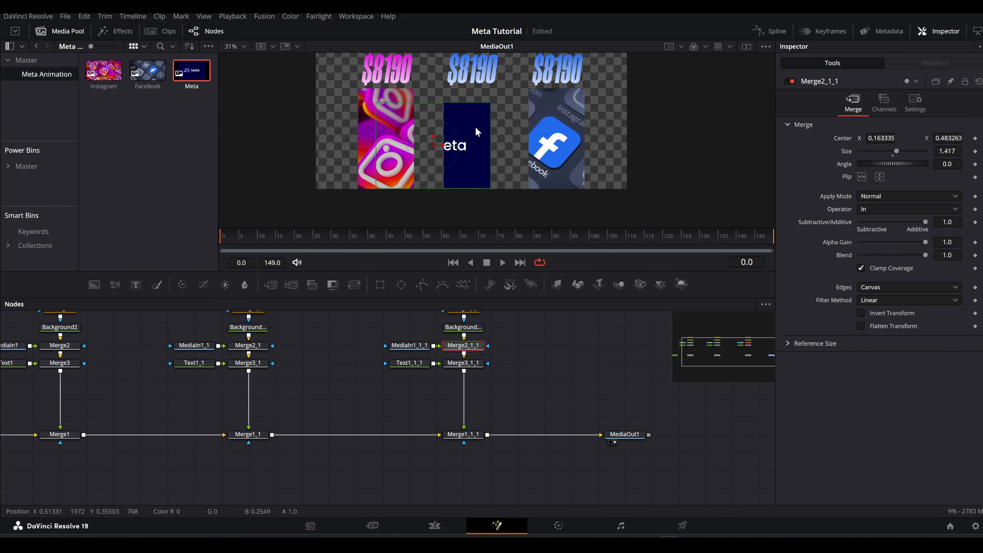
left_click_drag(438, 144, 490, 146)
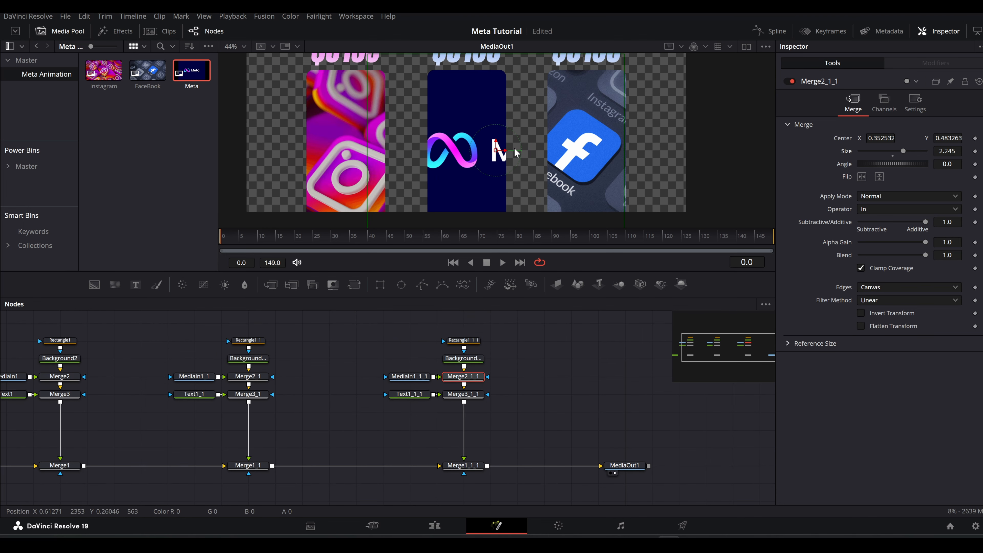
left_click_drag(507, 150, 520, 150)
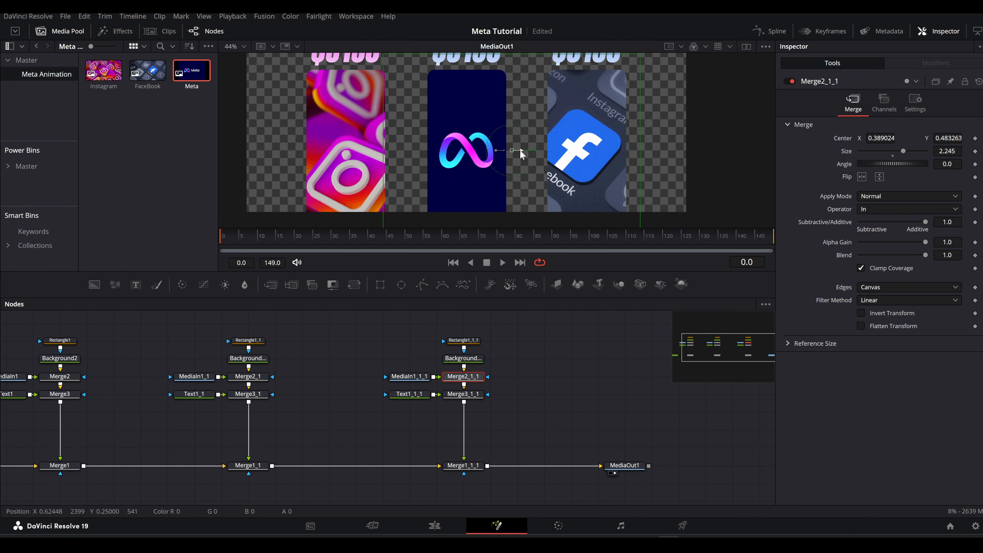
Recolor the middle dollar amount's shading gradient with a pink end stop and a cyan start stop sampled from the Meta logo.
scroll(481, 121, "down", 2)
scroll(481, 121, "up", 2)
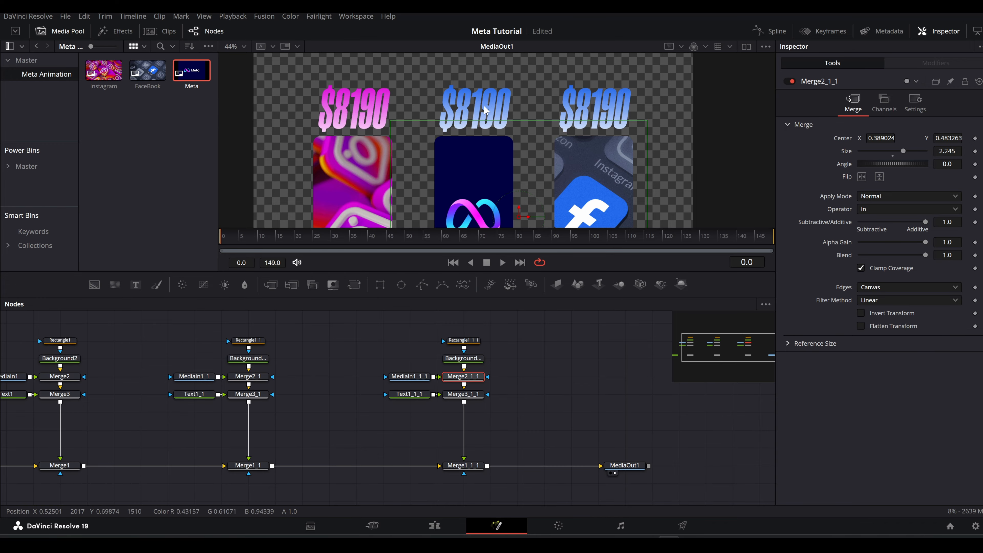
left_click(411, 394)
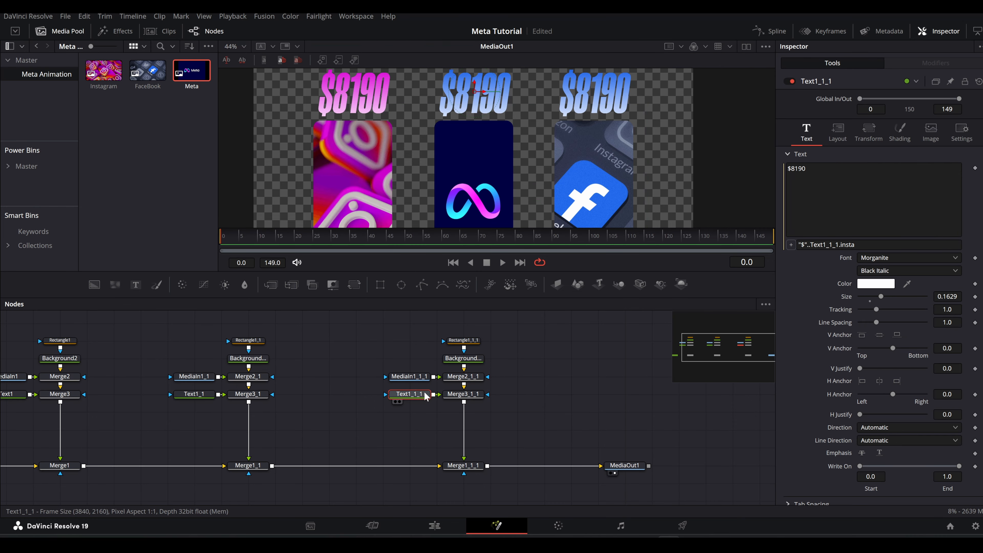
left_click(901, 134)
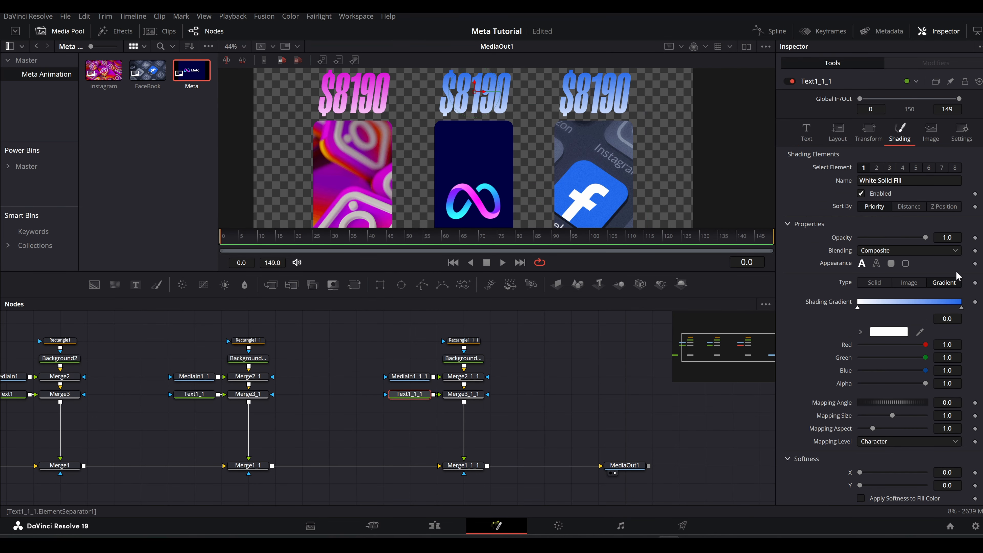
left_click(960, 308)
left_click_drag(920, 332, 483, 202)
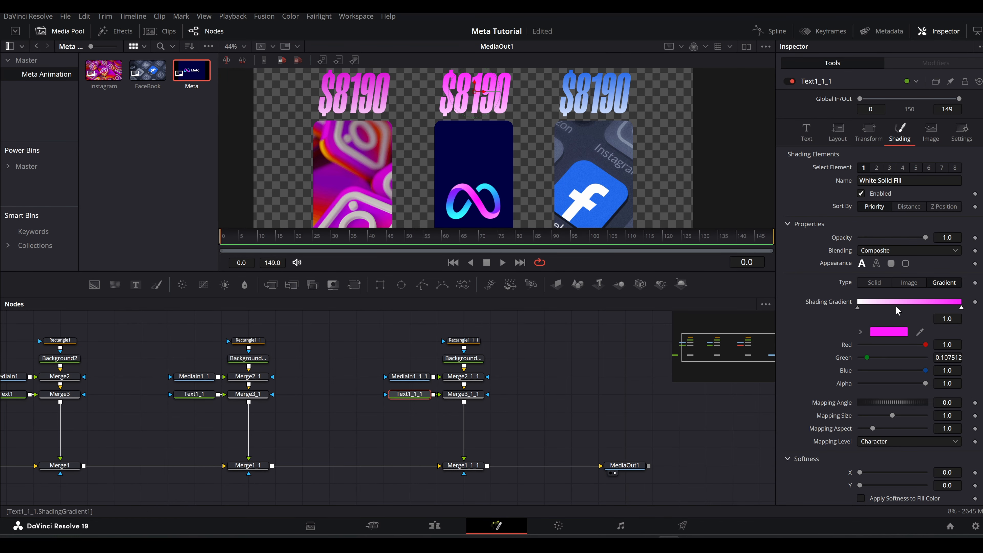
left_click(857, 308)
left_click_drag(920, 332, 455, 209)
Add a middle stop at about 0.49 to the Meta text's shading gradient and set it to near-white with RGB 0.969.
left_click(907, 302)
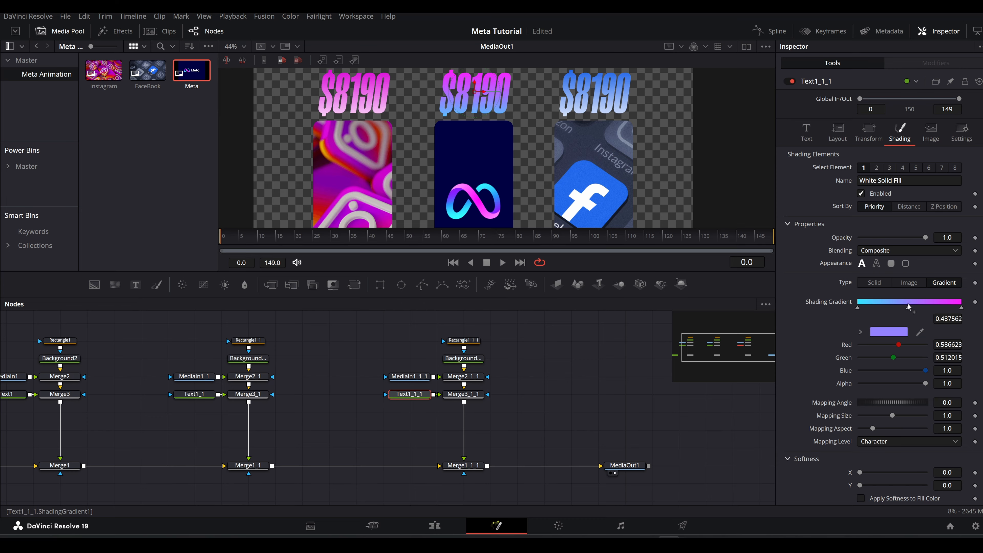
left_click_drag(920, 332, 455, 192)
left_click(861, 335)
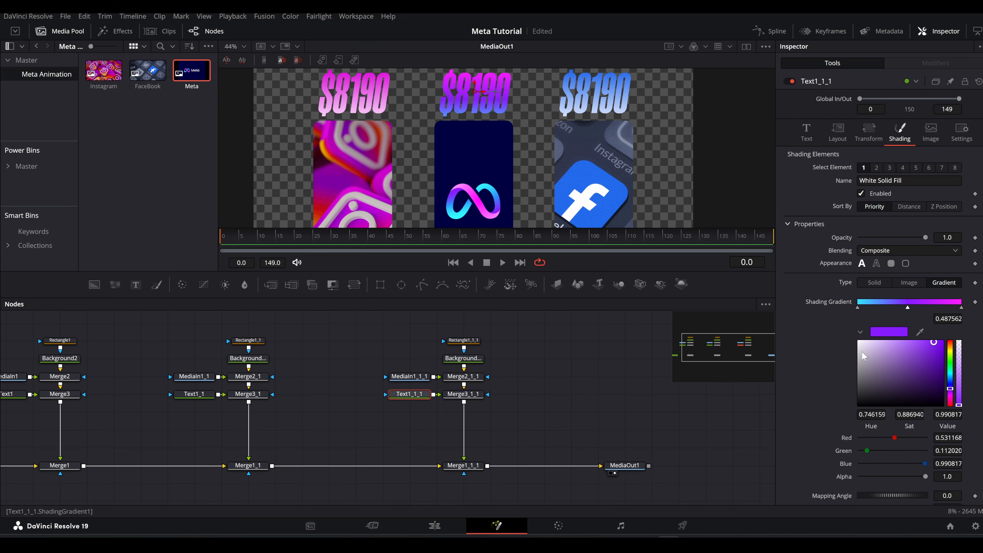
left_click_drag(861, 351, 846, 342)
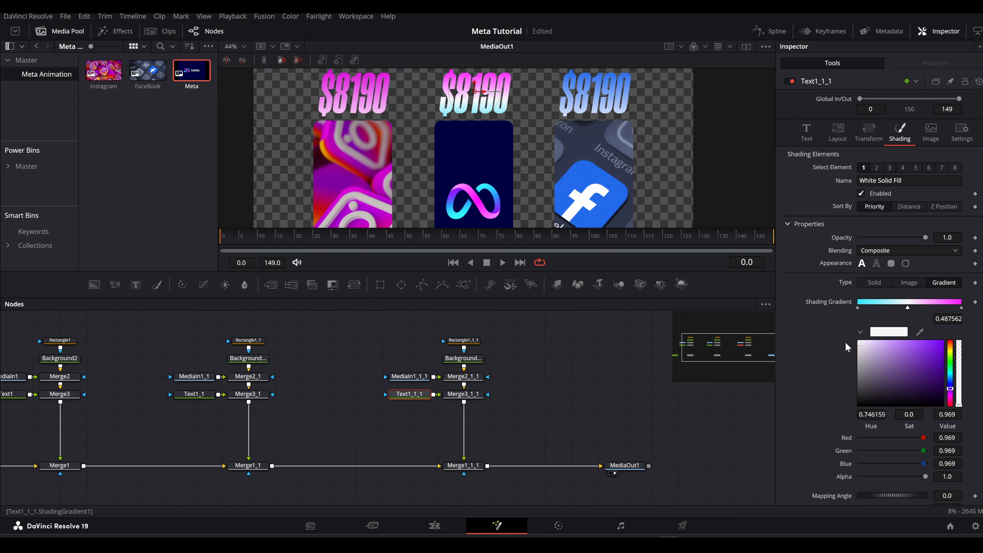
left_click(860, 332)
Keyframe Text1's insta control at 2910 on frame 0 and raise it to about 8820 on frame 149.
scroll(450, 144, "down", 3)
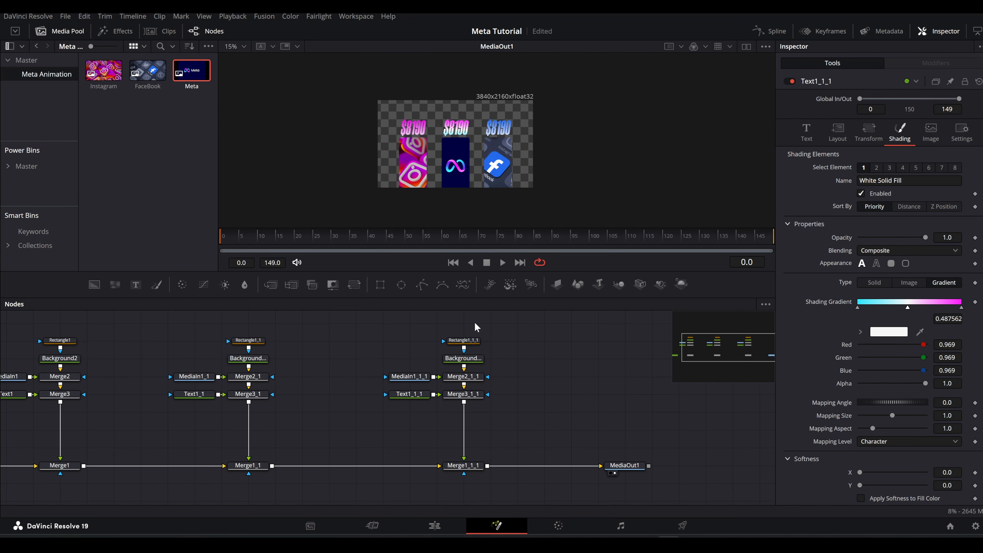
left_click_drag(357, 367, 496, 355)
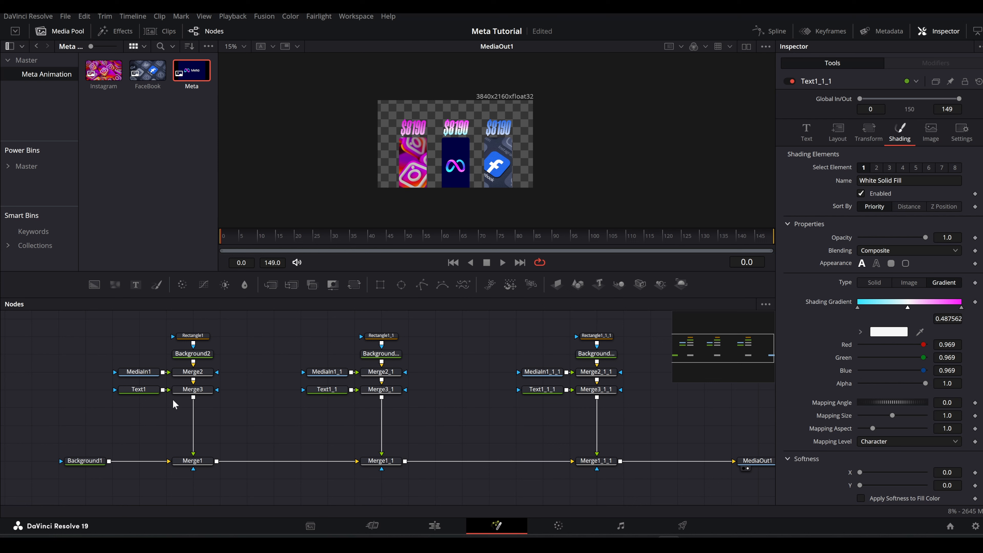
left_click(154, 391)
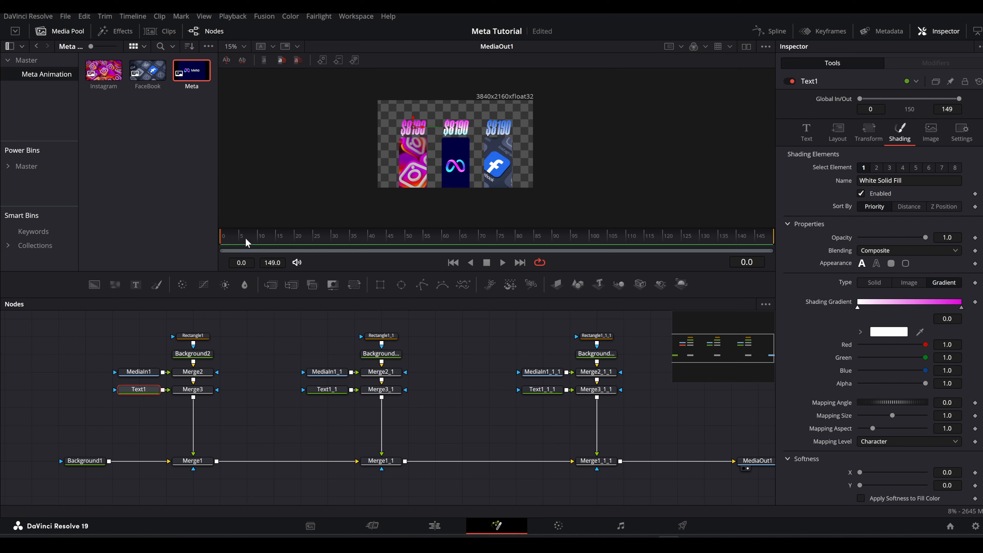
scroll(840, 344, "down", 4)
scroll(840, 345, "up", 4)
left_click(813, 137)
scroll(854, 319, "down", 2)
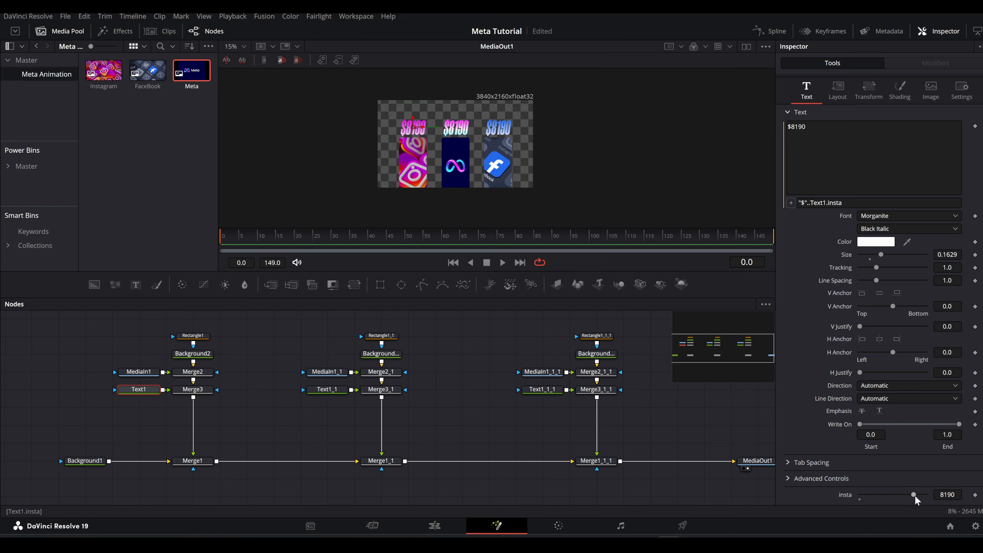
left_click_drag(915, 496, 879, 495)
left_click(975, 495)
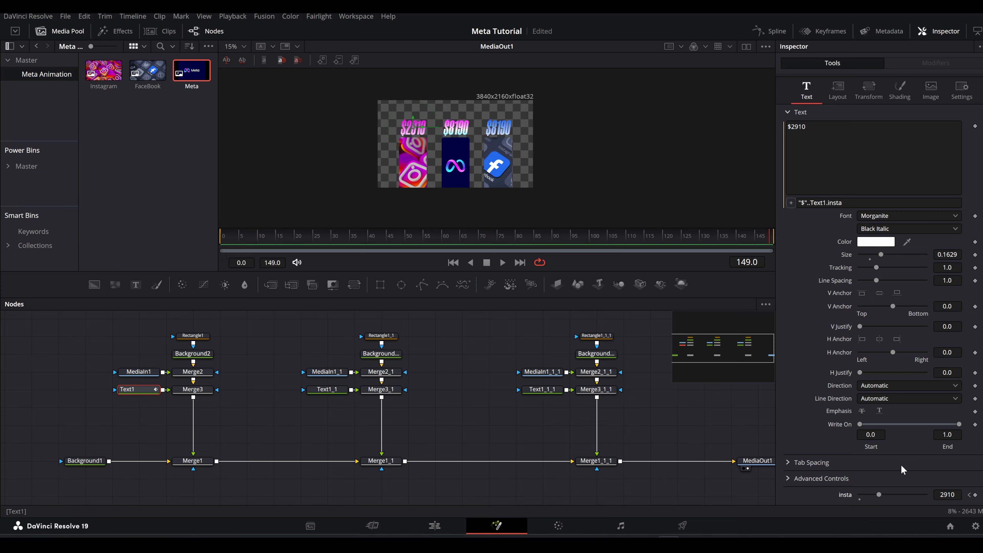
left_click_drag(880, 495, 906, 494)
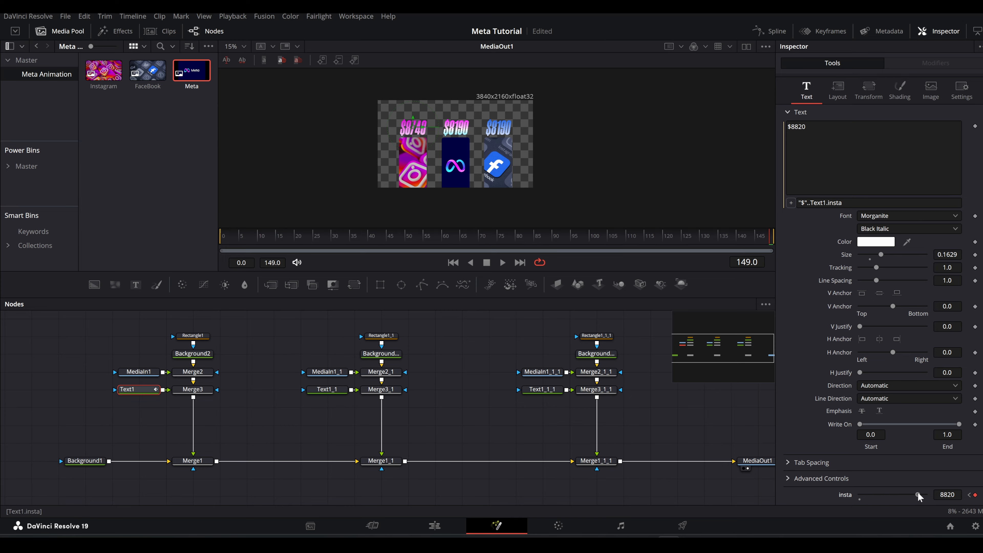
Keyframe Text1_1's insta control at 1970 on frame 0 and raise it to 8190 on frame 149.
left_click(324, 391)
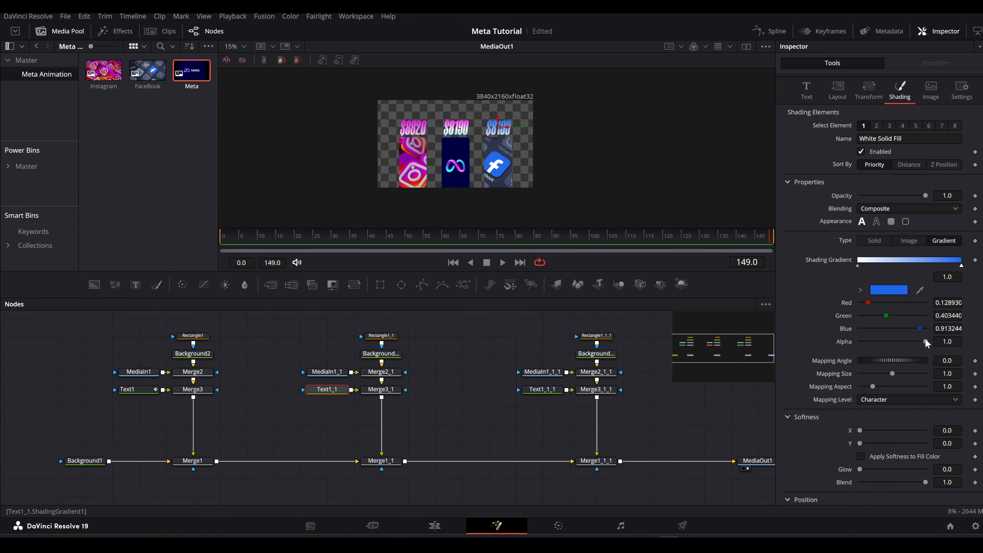
left_click(806, 93)
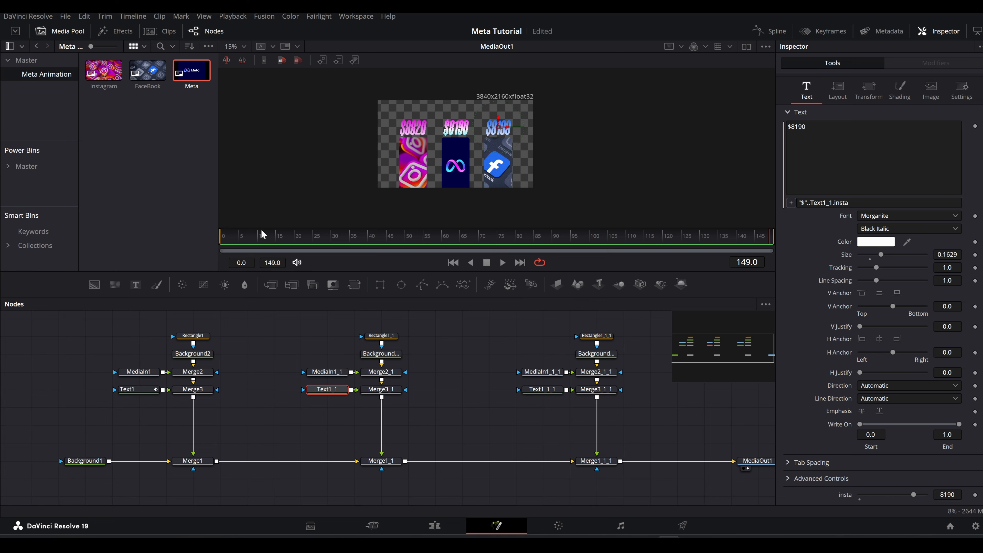
left_click_drag(259, 235, 214, 239)
left_click_drag(914, 495, 873, 496)
left_click(974, 497)
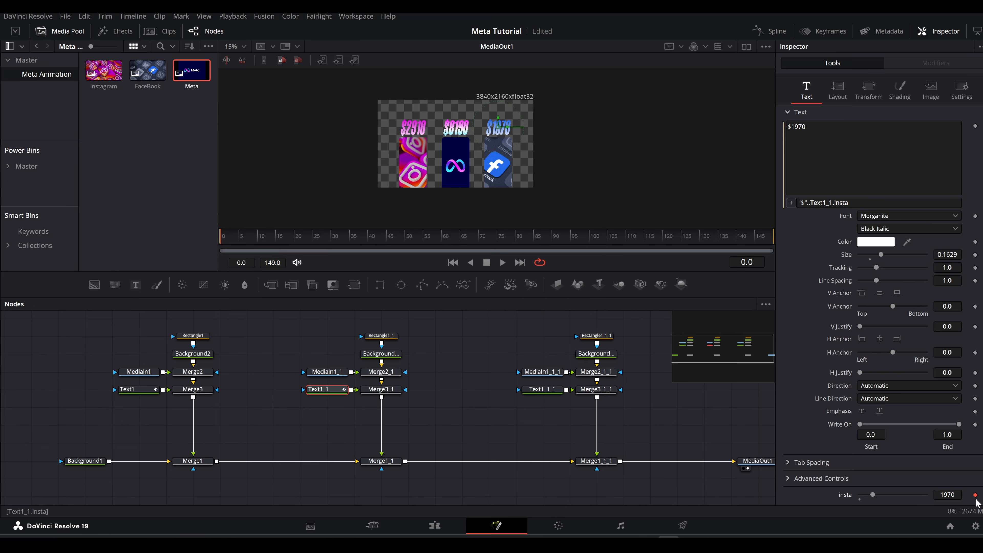
left_click_drag(757, 238, 778, 242)
left_click_drag(889, 502, 914, 500)
Keyframe Text1_1_1's insta control at a low amount on frame 0 and raise it to 9450 on frame 149.
left_click(542, 389)
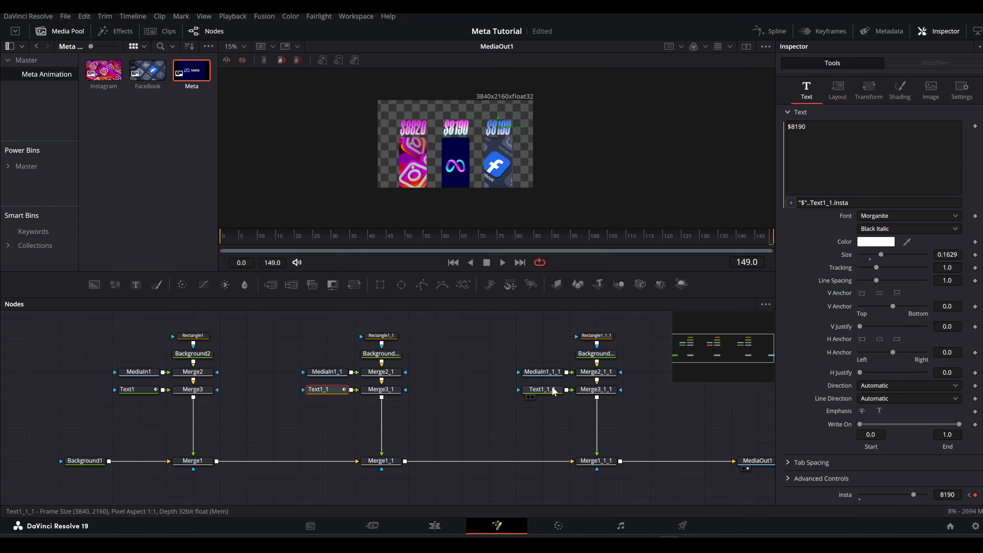
left_click(900, 90)
scroll(796, 100, "down", 3)
scroll(805, 107, "up", 3)
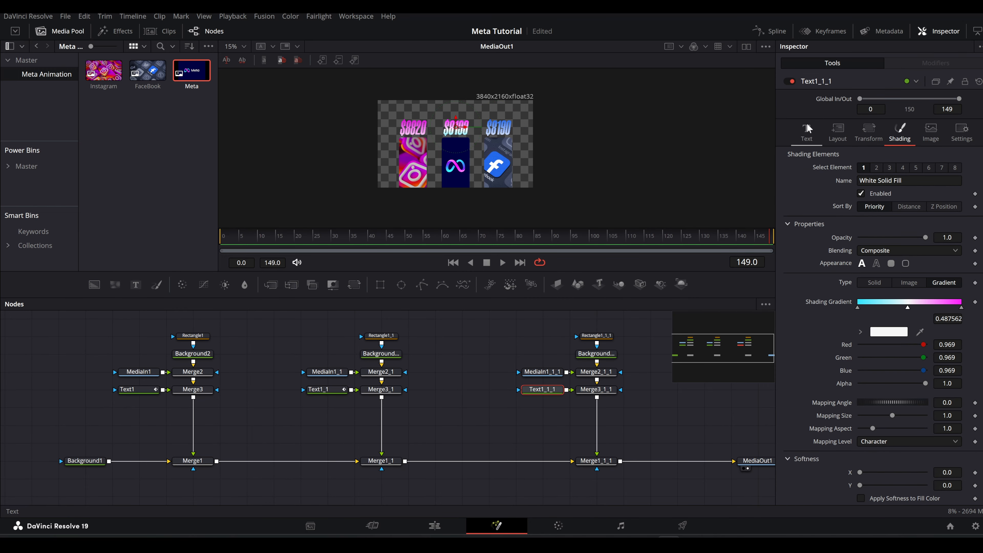
left_click(806, 130)
left_click(221, 236)
left_click(975, 494)
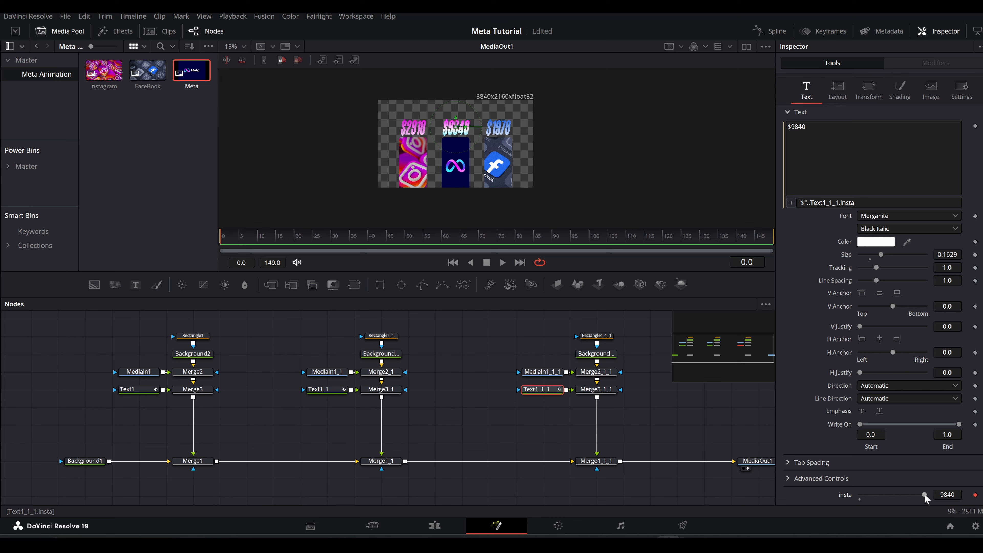
mouse_move(922, 494)
left_mouse_down()
mouse_move(867, 494)
mouse_move(920, 498)
left_mouse_up()
left_click(770, 237)
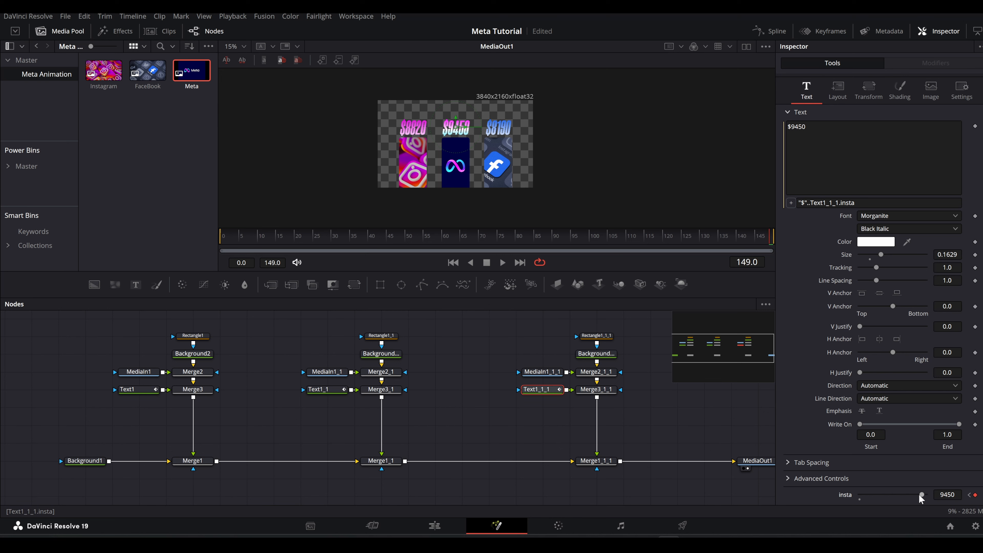
Smooth the insta keyframe curves of all three text nodes in the Spline editor and scrub through the counters.
left_click(323, 390, "ctrl")
left_click(133, 390, "ctrl")
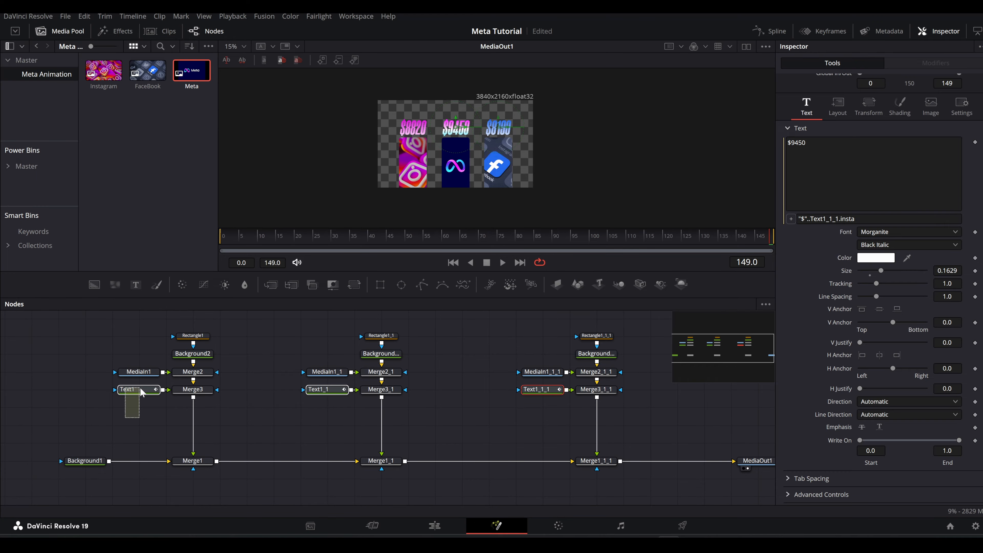
left_click(764, 31)
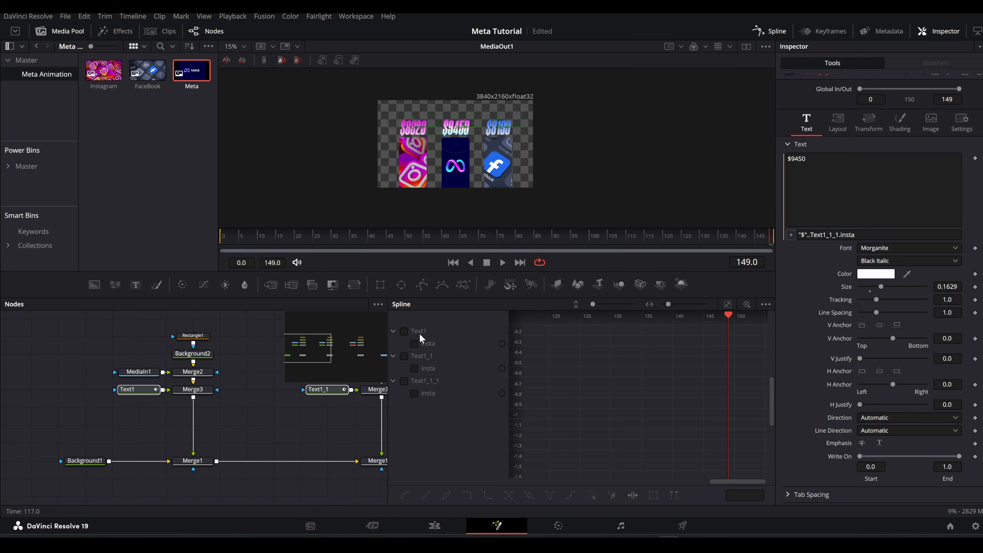
left_click(404, 332)
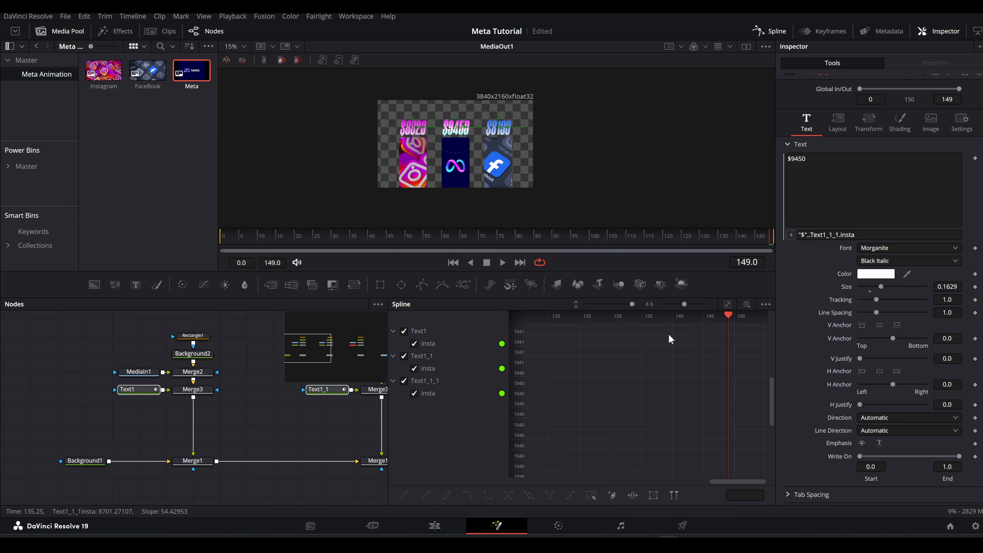
left_click(727, 303)
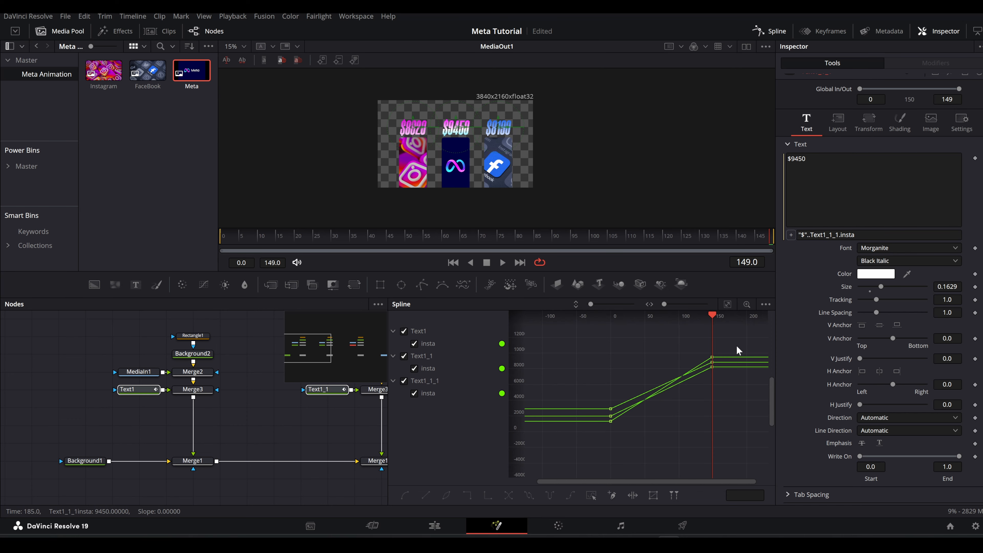
left_click_drag(732, 347, 580, 433)
key("s")
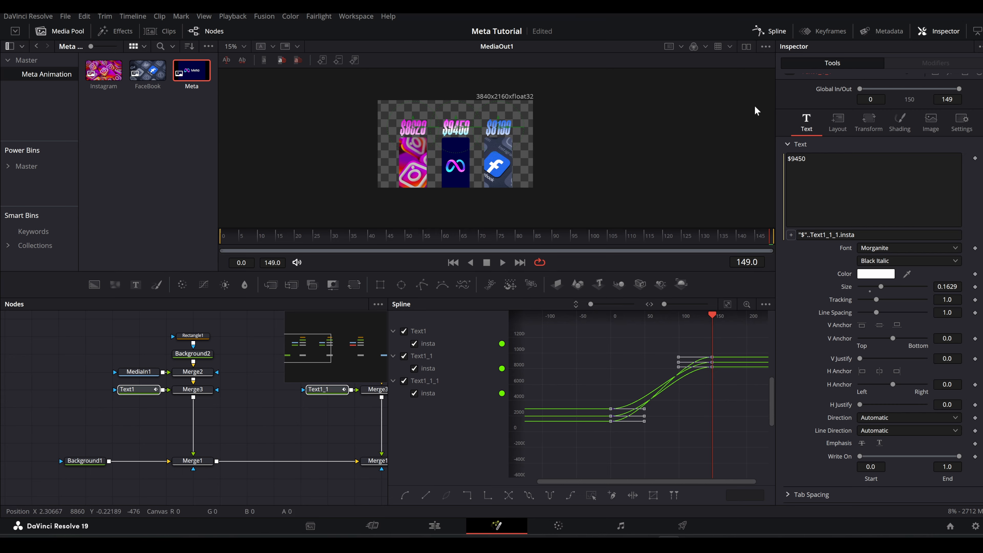
left_click(762, 34)
left_click_drag(239, 238, 542, 237)
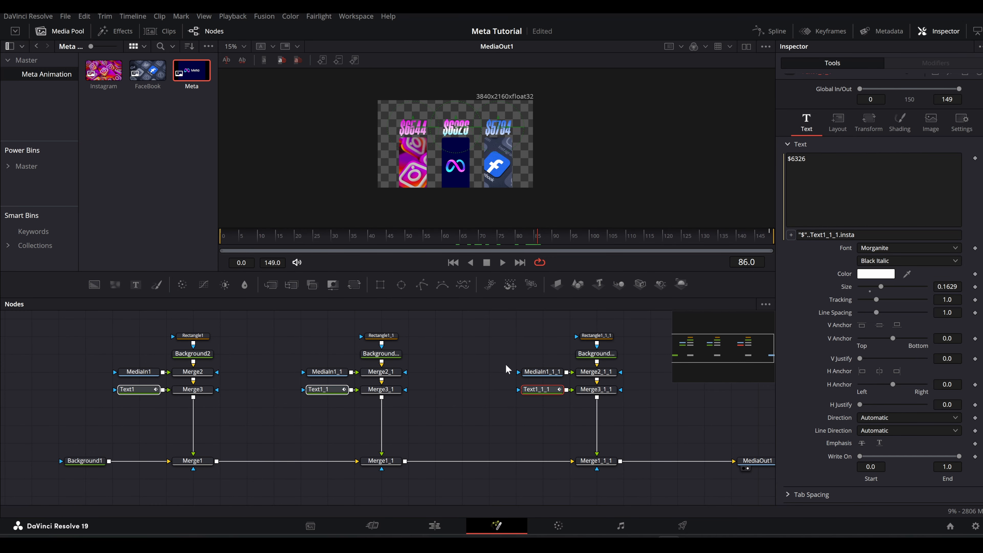
Insert a Transform node between Merge3 and Merge1 and keyframe its center at X 0.5, Y 0.5 on frame 40.
left_click_drag(354, 284, 194, 411)
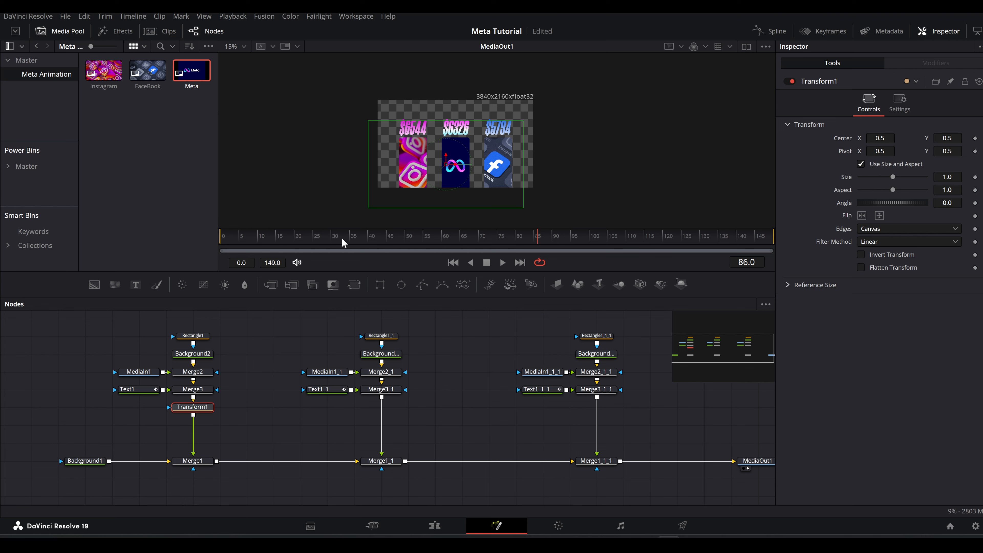
left_click(368, 241)
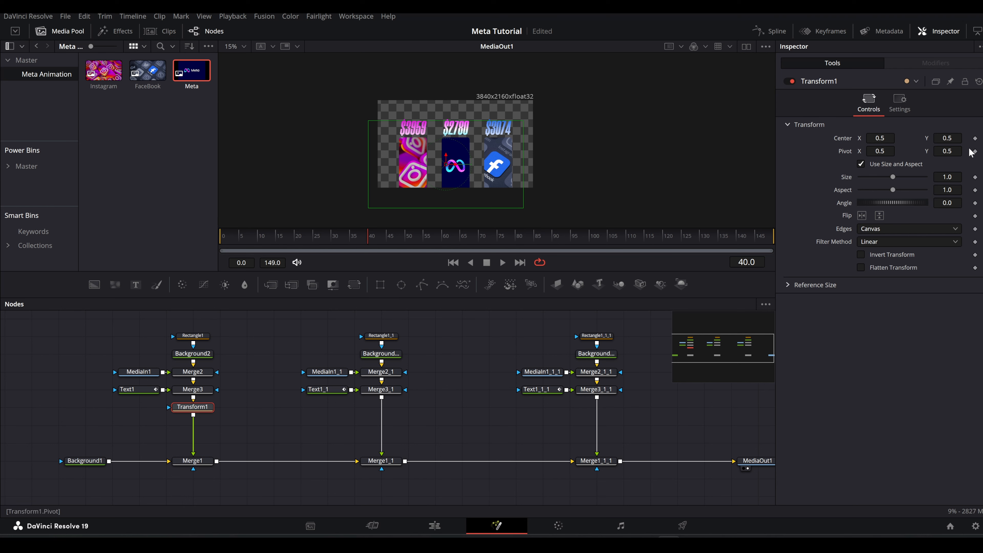
left_click(974, 139)
On frame 80, slide the Instagram bar behind the Meta bar by moving Transform1's center to about X 0.773.
left_click(747, 262)
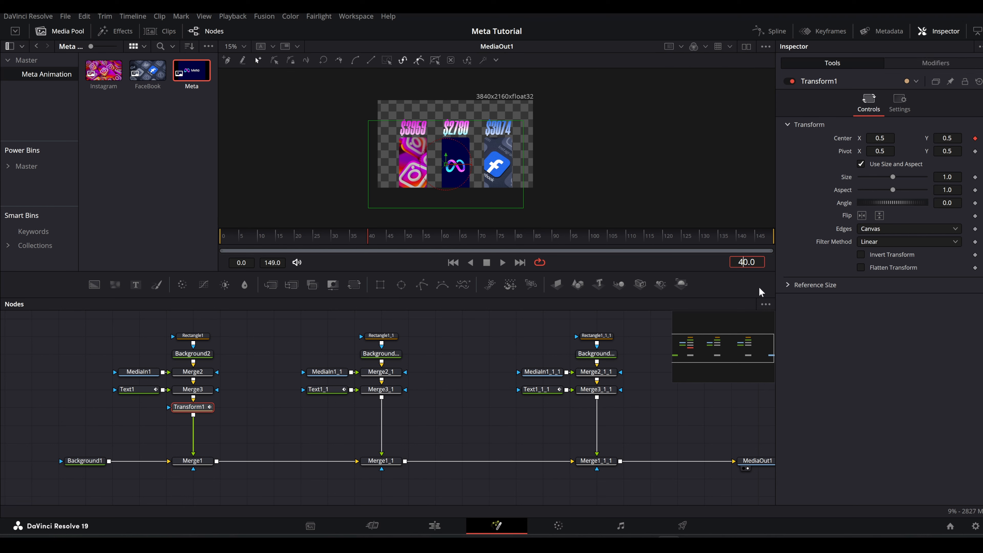
type("70")
key("Return")
key("Up")
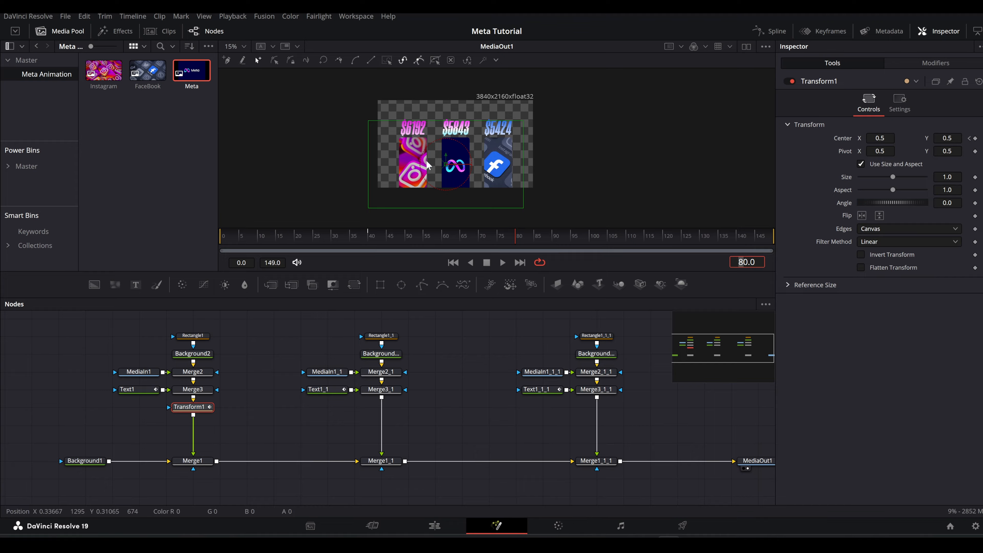
scroll(426, 160, "up", 2)
left_click_drag(462, 170, 521, 170)
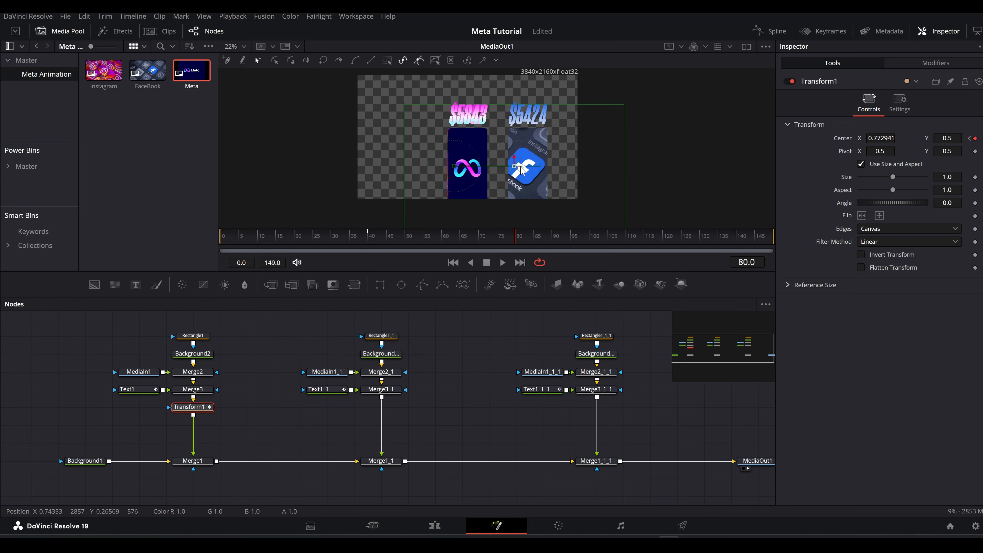
Insert a Transform node between Merge3_1 and Merge1_1 and keyframe its center at X 0.5, Y 0.5 on frame 40.
left_click(219, 419)
left_click(193, 406)
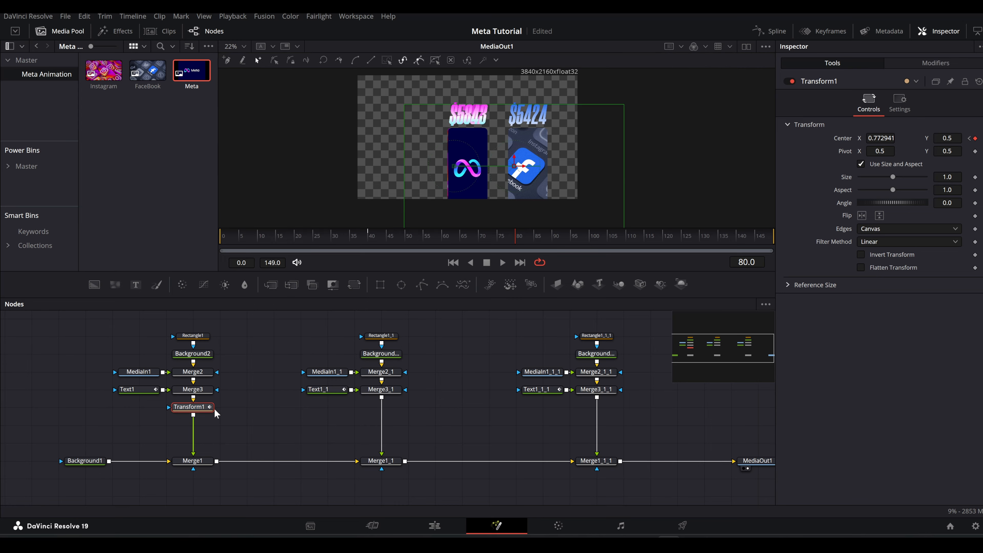
left_click_drag(384, 398, 382, 408)
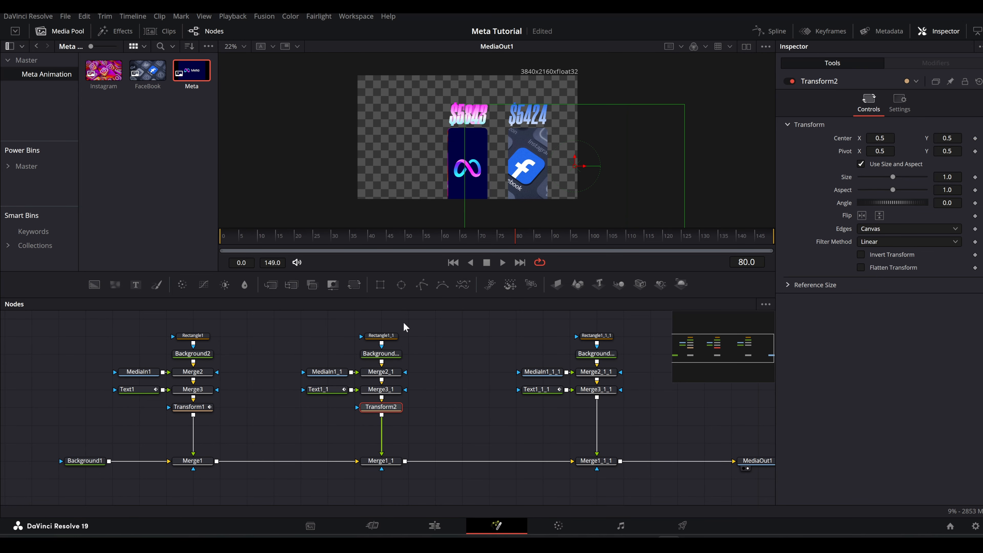
left_click(369, 241)
left_click(976, 139)
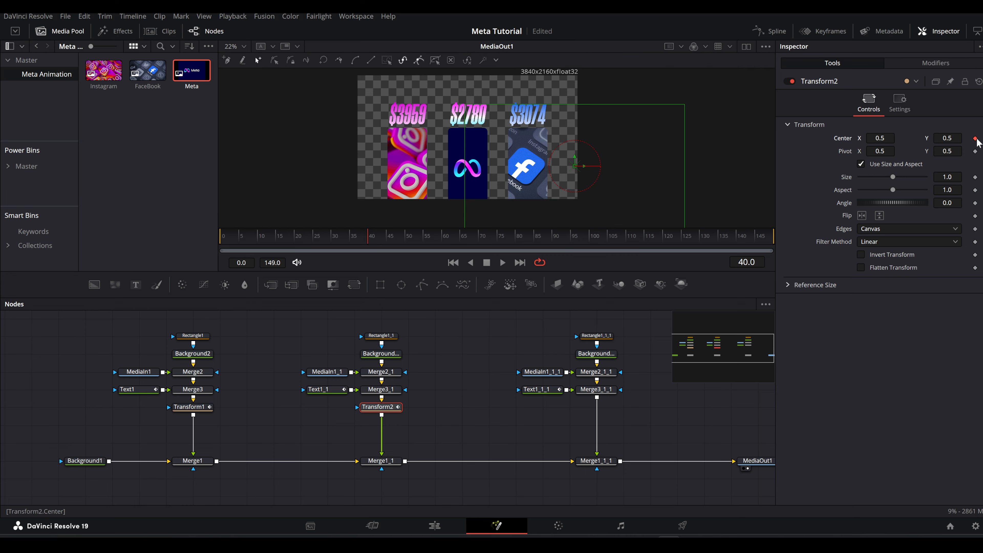
On frame 80, slide the Facebook bar behind the Meta bar by setting Transform2's center X to 0.224.
key("Up")
key("Up")
key("Up")
key("Up")
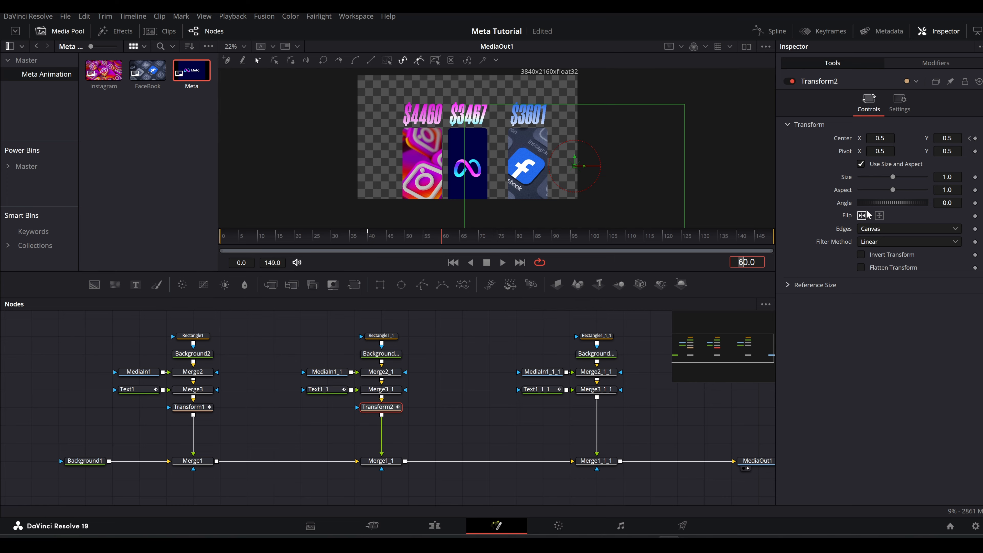
left_click_drag(880, 138, 738, 138)
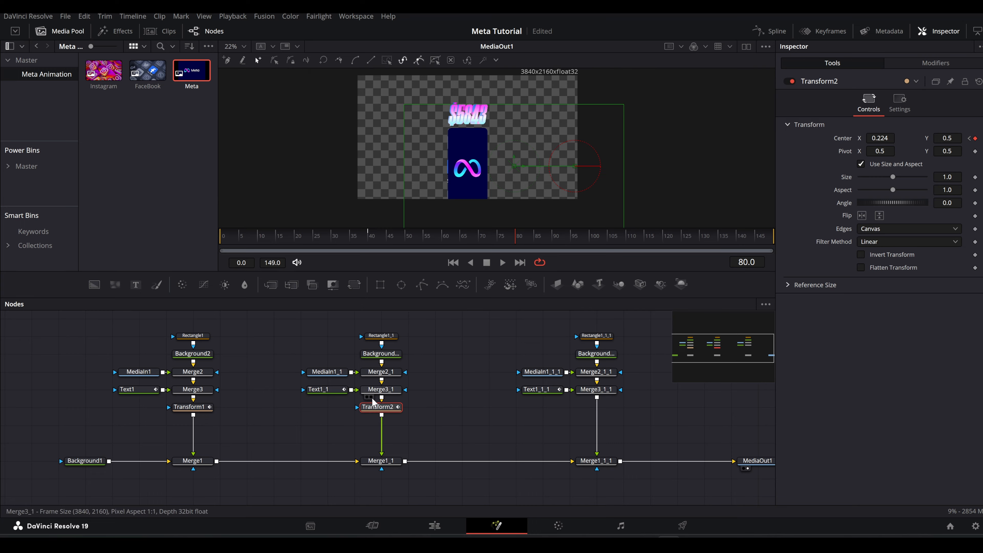
Smooth the displacement curves of Transform1 and Transform2 in the Spline editor with linked Ease In and Ease Out at about 60.8.
left_click_drag(151, 433, 384, 401)
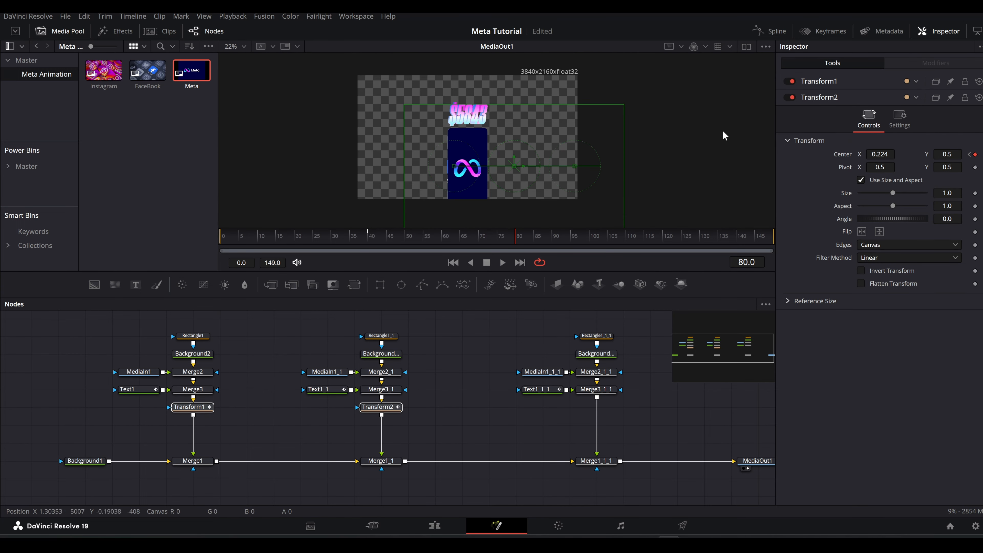
left_click(764, 31)
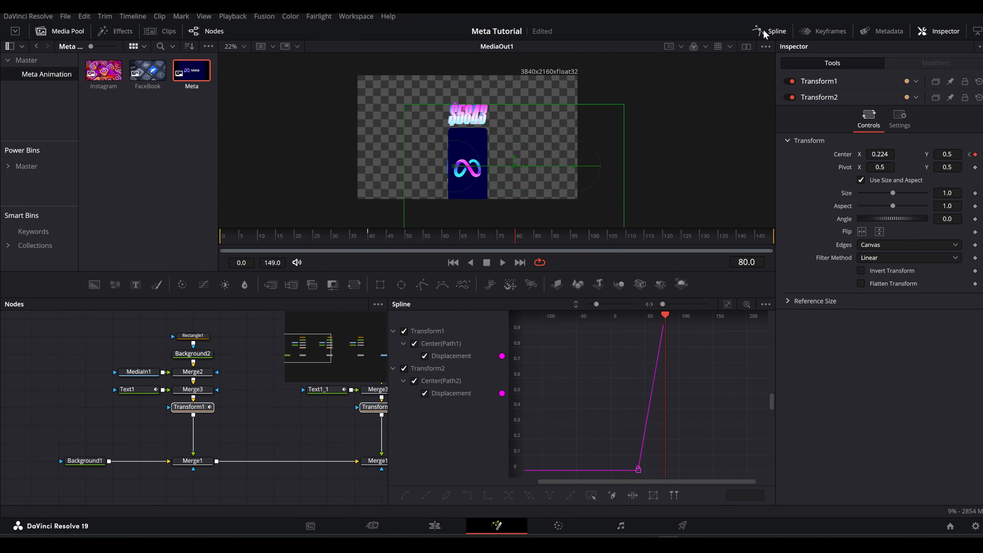
left_click(729, 306)
left_click_drag(746, 341, 556, 443)
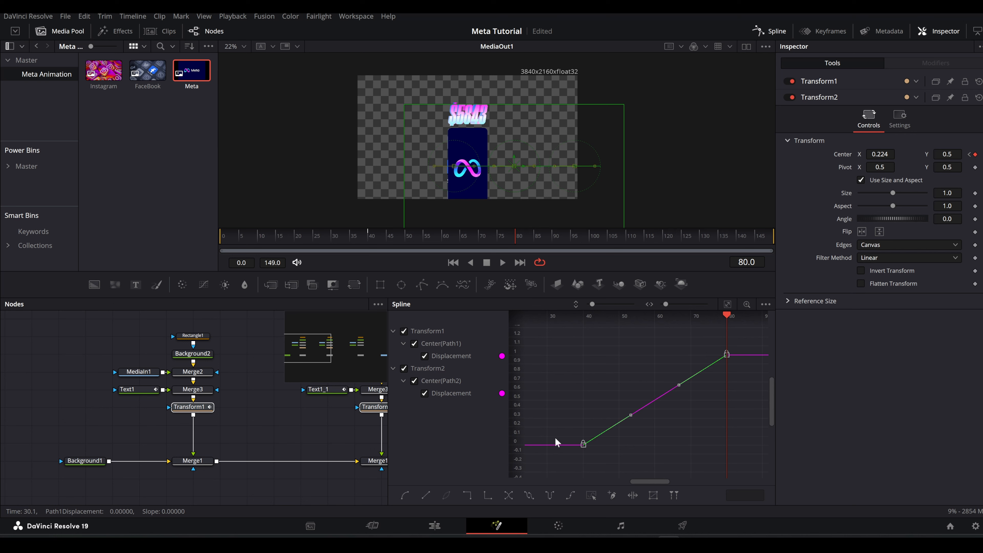
key("s")
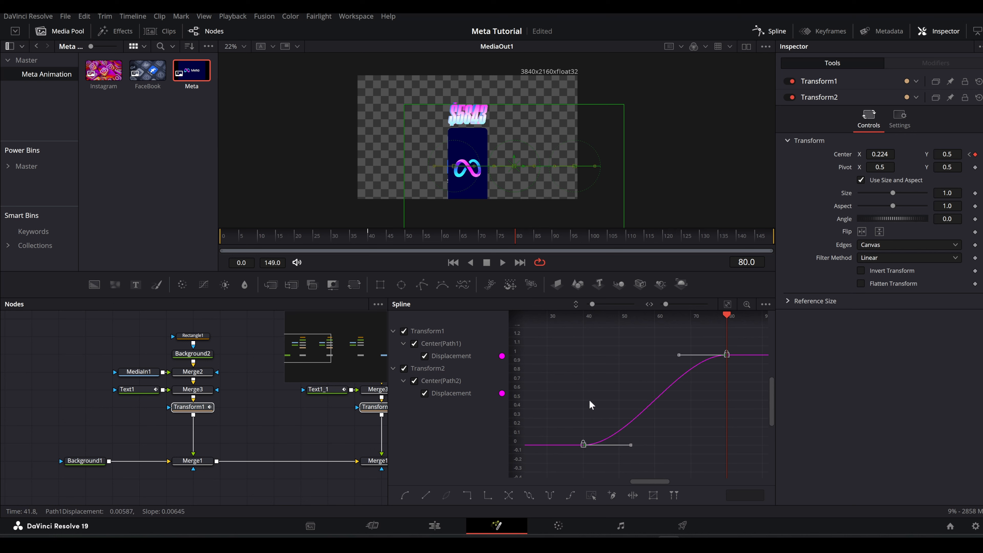
key("t")
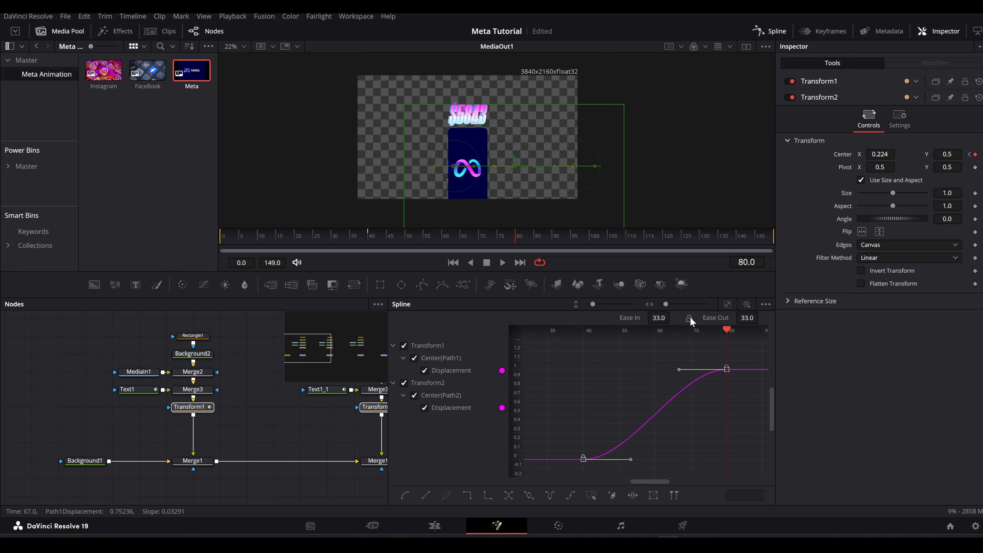
left_click_drag(659, 317, 690, 317)
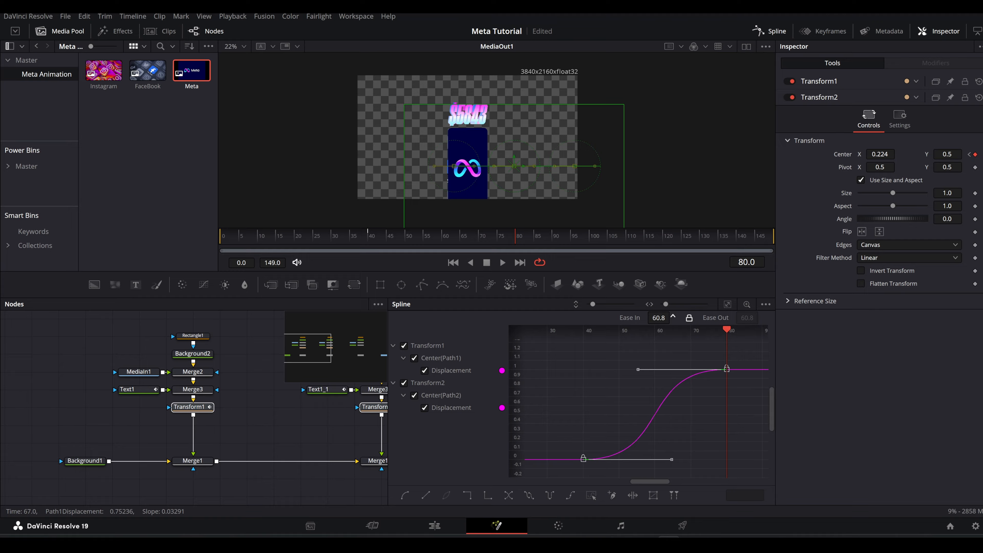
Increase the linked easing of both Transform curves further and scrub through the bars' slide around frames 40 to 80.
left_click_drag(397, 237, 493, 236)
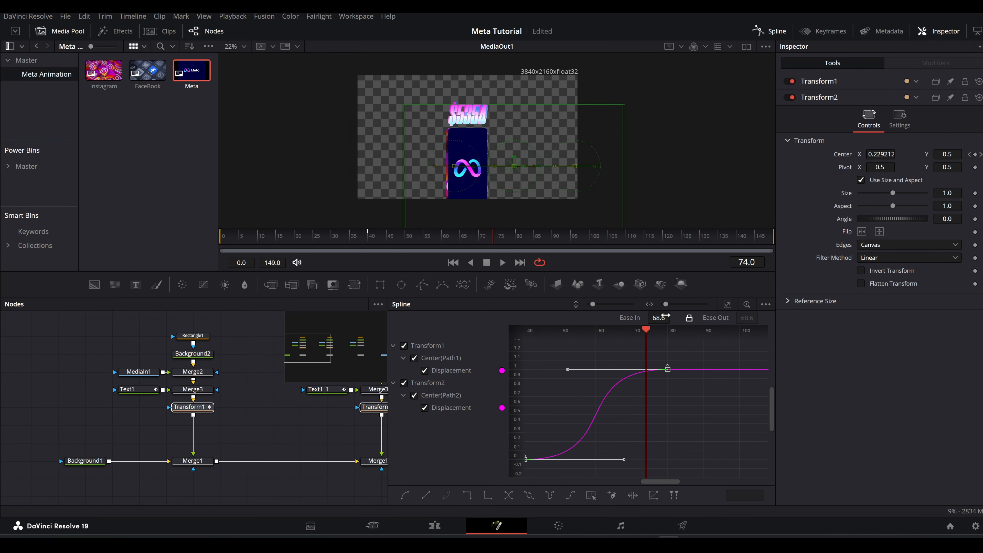
left_click_drag(659, 317, 705, 318)
left_click_drag(376, 237, 425, 236)
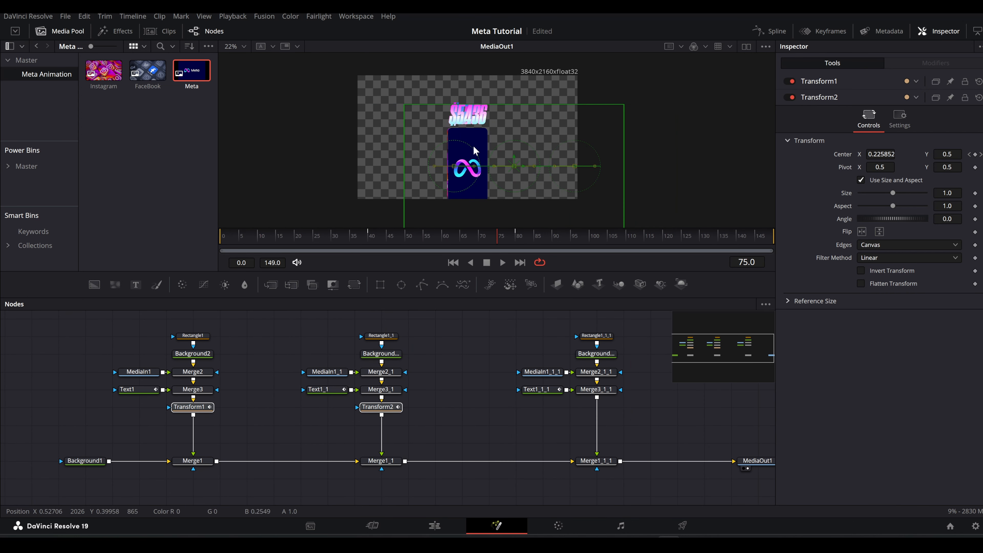
scroll(475, 151, "up", 2)
mouse_move(498, 235)
left_mouse_down()
mouse_move(479, 236)
mouse_move(503, 237)
mouse_move(493, 239)
left_mouse_up()
Temporarily bypass Merge1_1_1 to examine on which frame the Instagram and Facebook bars line up, then re-enable it at frame 77.
left_click(596, 460)
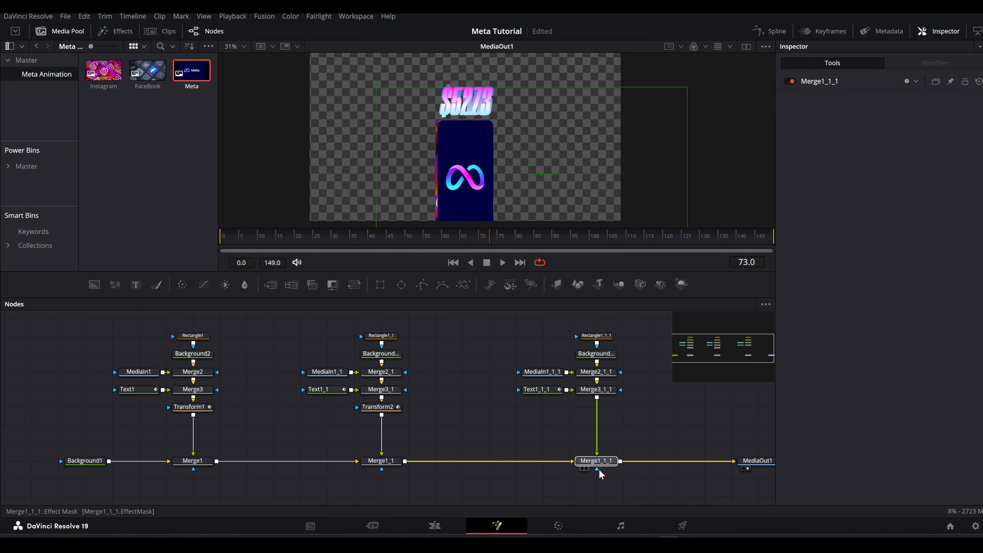
key("ctrl+p")
left_click_drag(478, 237, 511, 235)
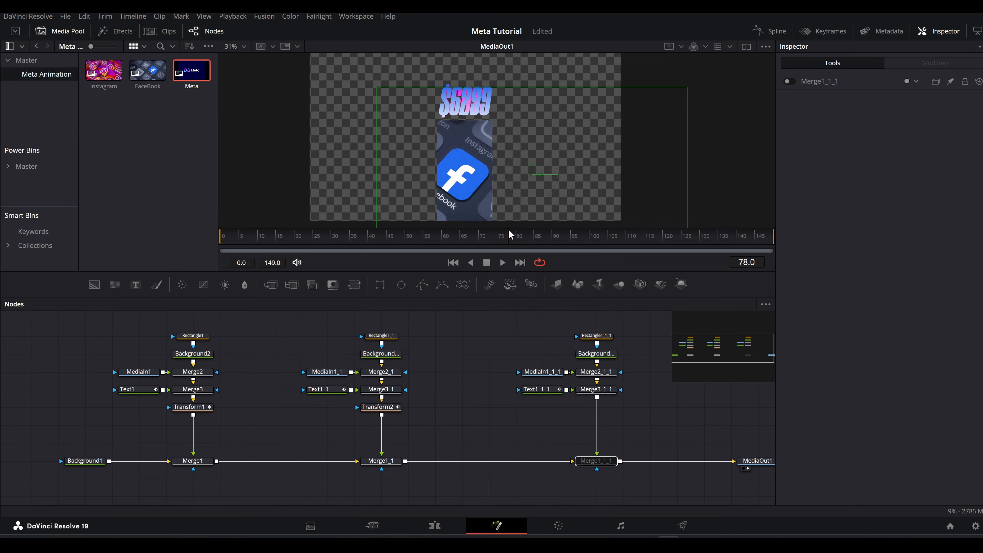
key("ctrl+p")
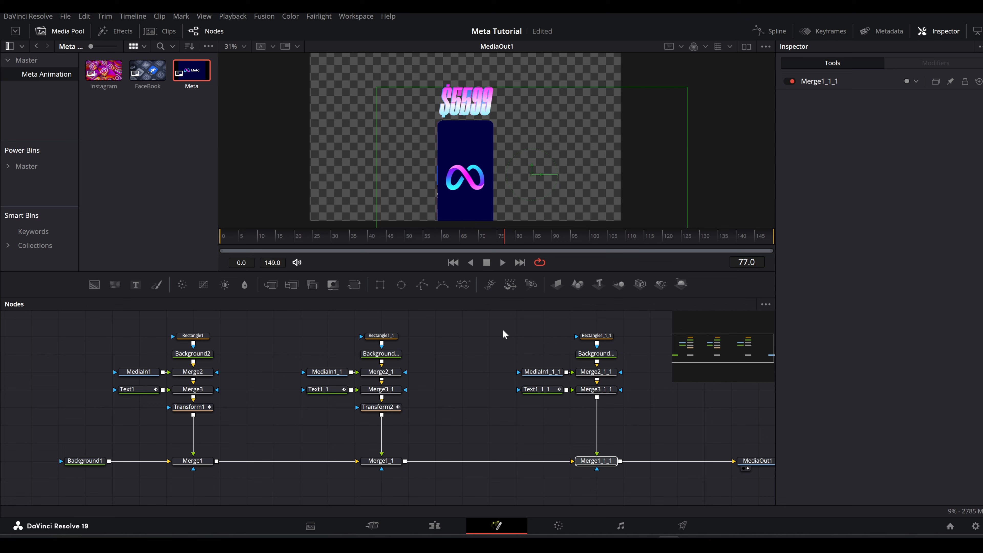
Make the Meta bar's background node start at frame 77 by setting its Global In to 77.
left_click(604, 355)
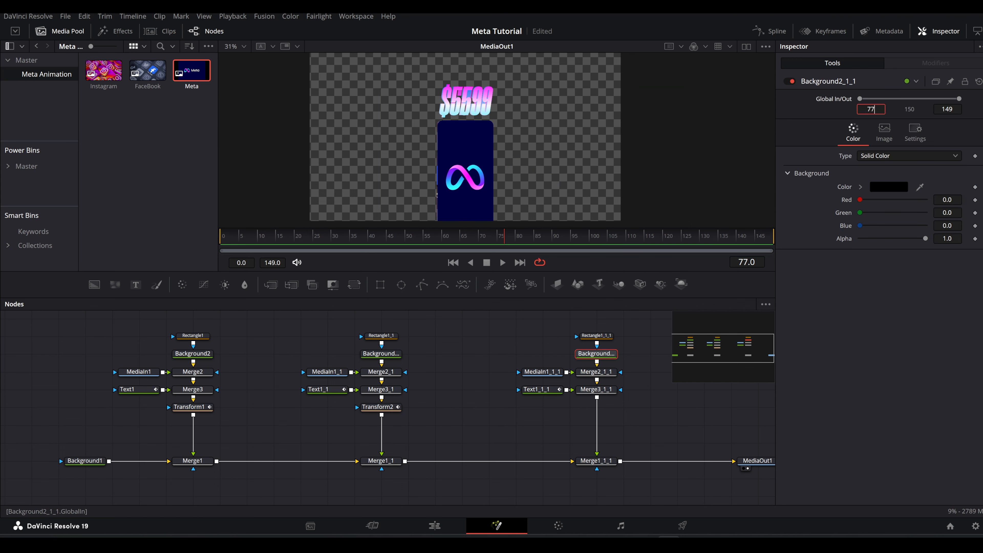
key("Tab")
left_click_drag(482, 244, 506, 238)
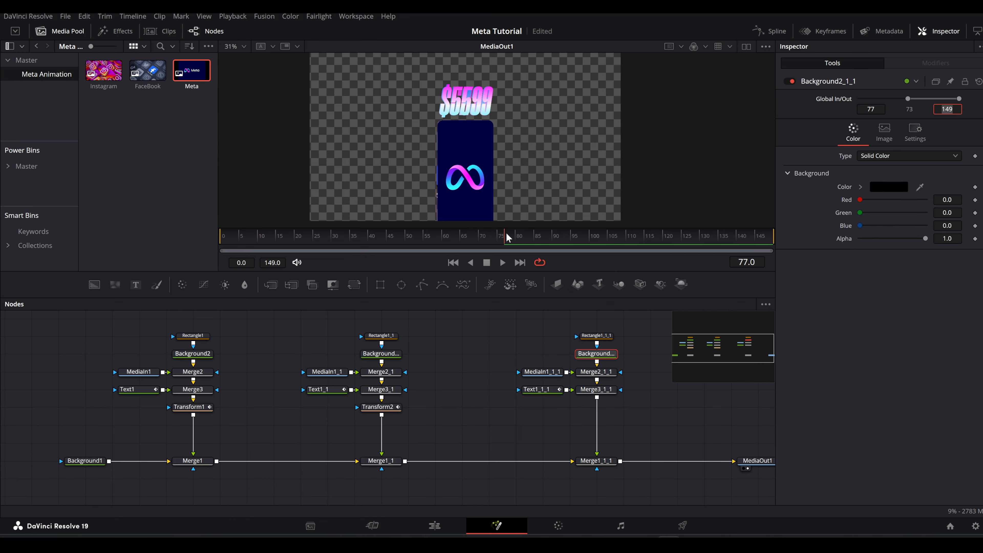
Set the Global Out of the Facebook and Instagram bars' background nodes to 78 and check the handover around that frame.
left_click(380, 352)
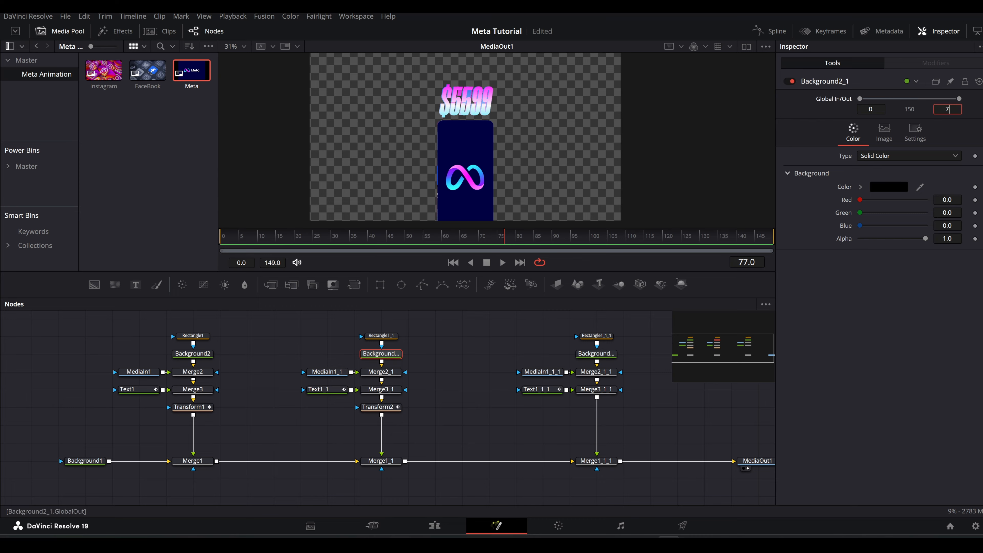
key("Tab")
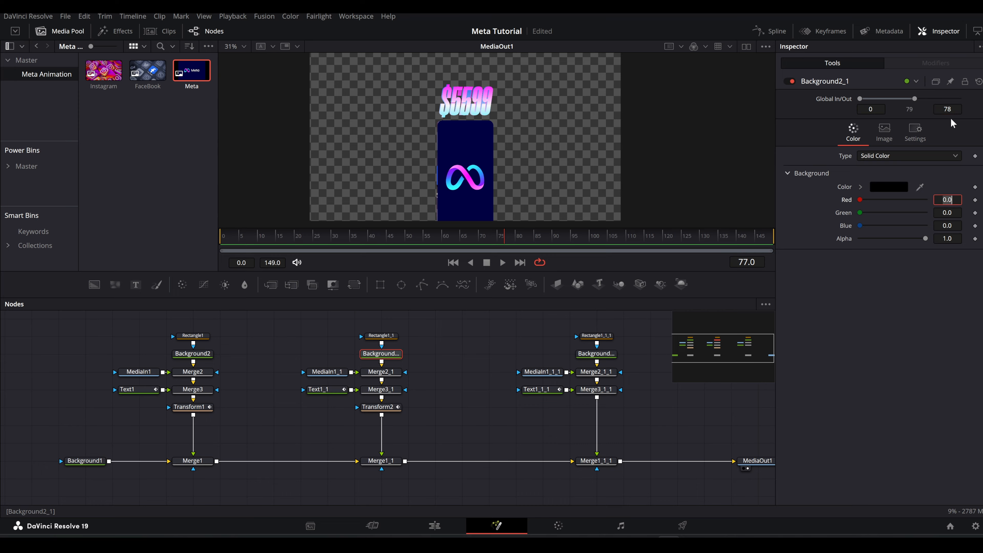
left_click(193, 353)
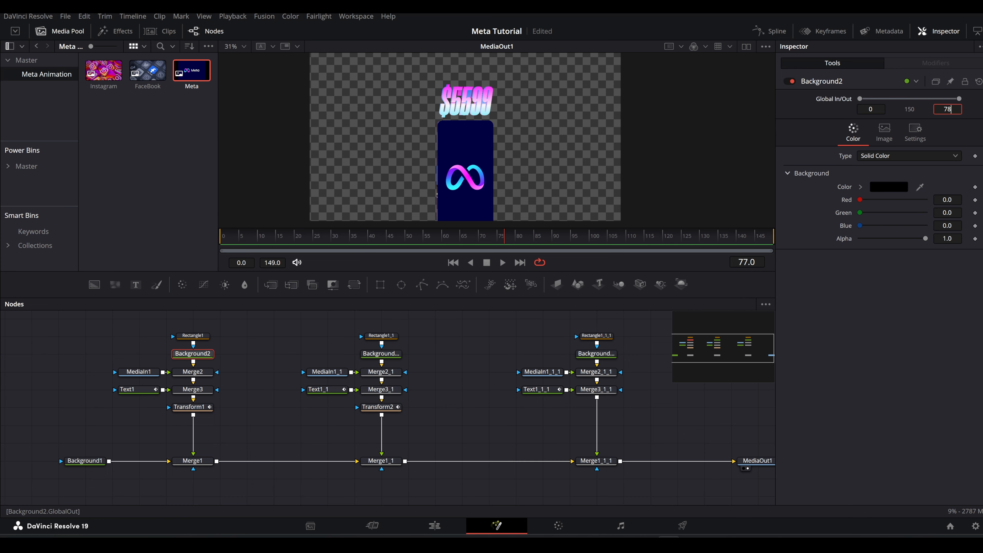
key("Tab")
mouse_move(499, 239)
left_mouse_down()
mouse_move(439, 236)
mouse_move(554, 235)
mouse_move(464, 239)
mouse_move(527, 241)
mouse_move(499, 244)
mouse_move(511, 240)
left_mouse_up()
Add a Soft Glow after Merge1_1_1 with threshold 0.094, gain 0.866 and glow size 18.1, and preview it at frame 35.
left_click_drag(495, 344, 299, 324)
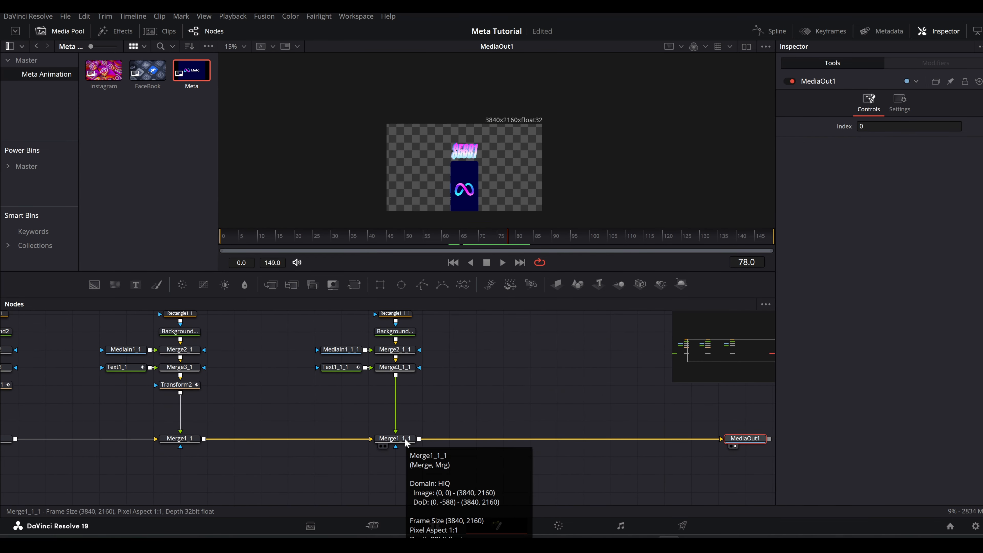
left_click(406, 441)
key("shift+space")
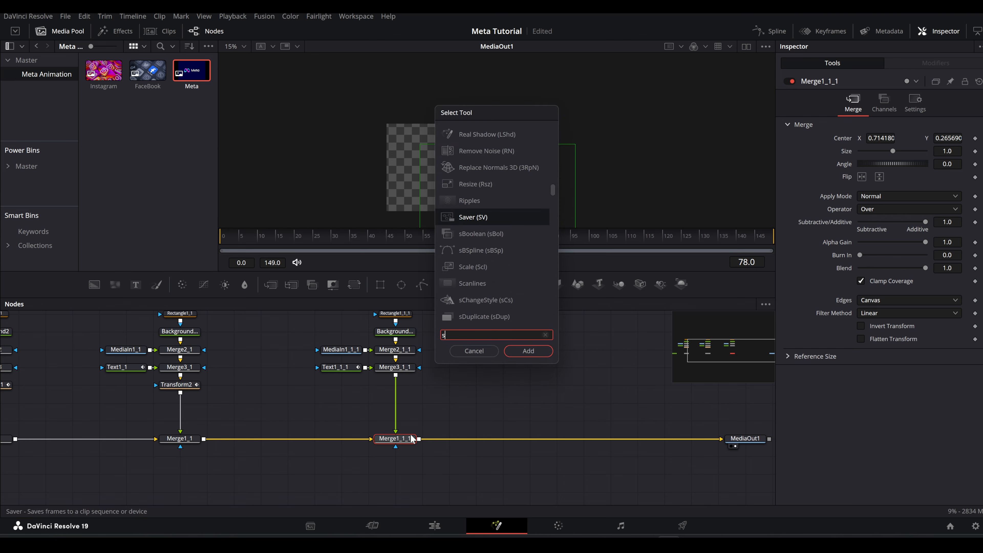
type("sgl")
key("Return")
key("ctrl+f")
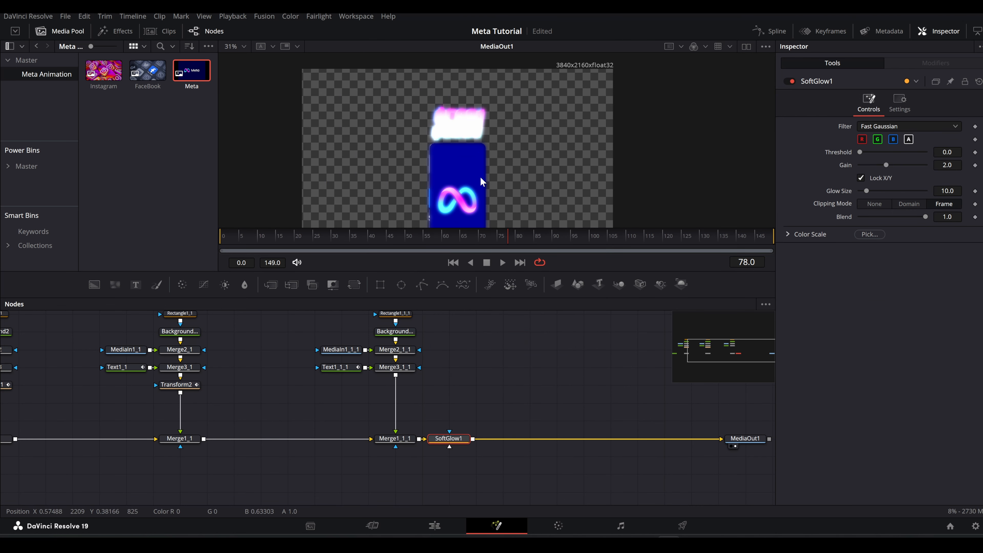
left_click_drag(886, 166, 872, 191)
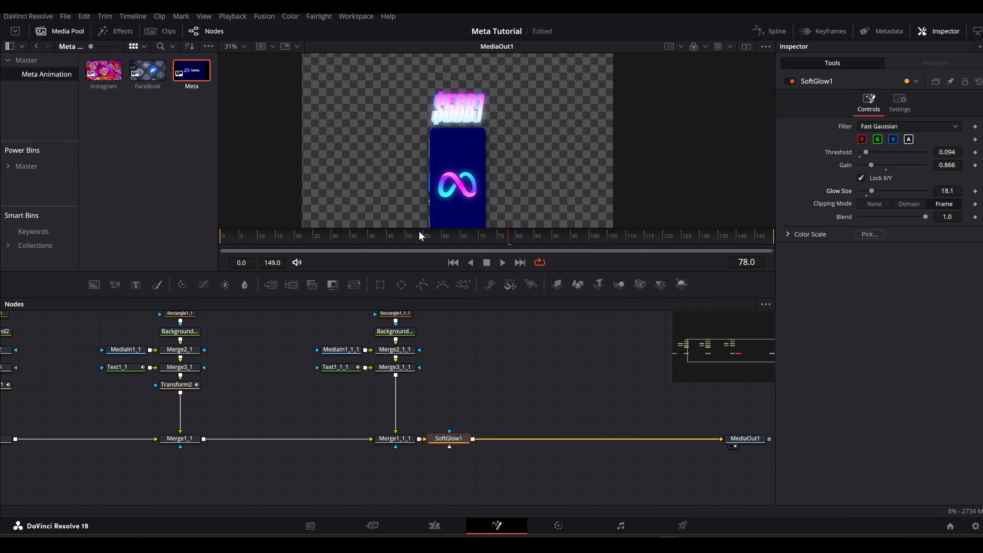
left_click(349, 240)
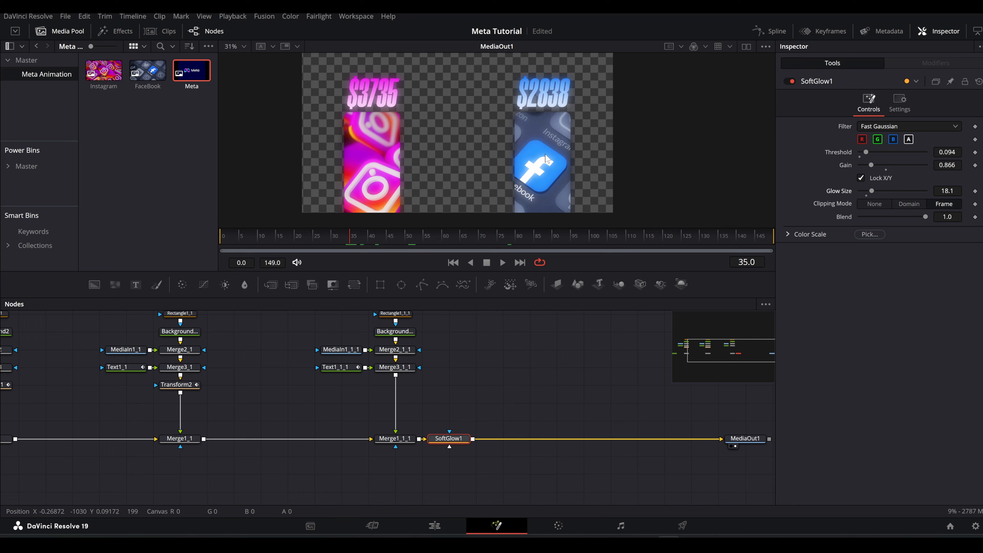
Add a Vignette after the Soft Glow and set its size to 1.0.
key("shift+space")
type("vignette")
key("Return")
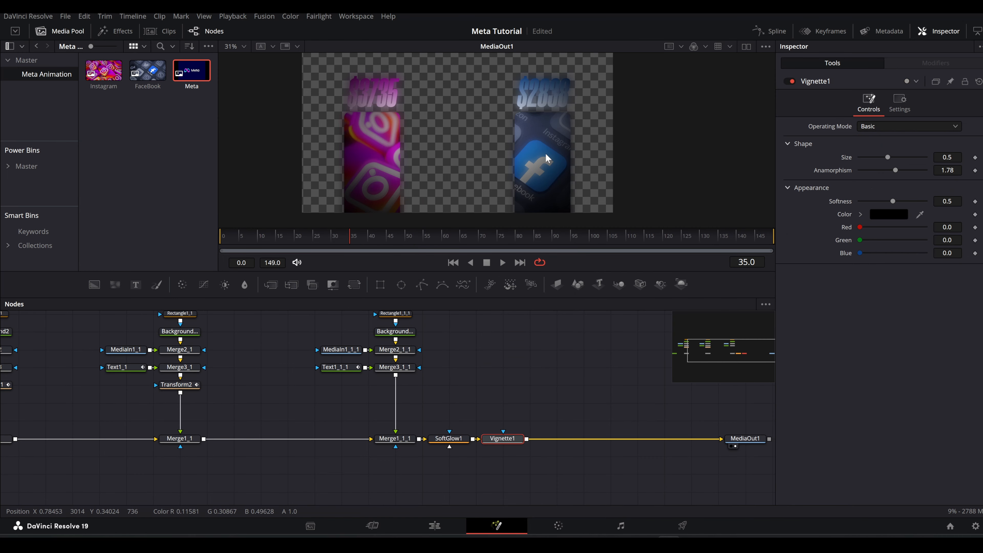
left_click_drag(890, 157, 936, 143)
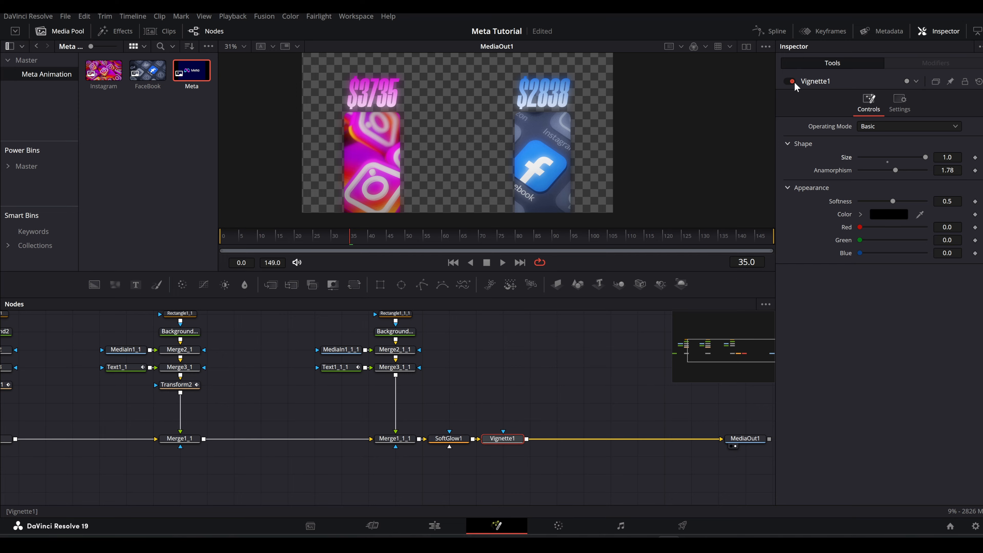
Merge a new Background node over Background1 and color it red with a red value of 0.496.
scroll(555, 379, "down", 4)
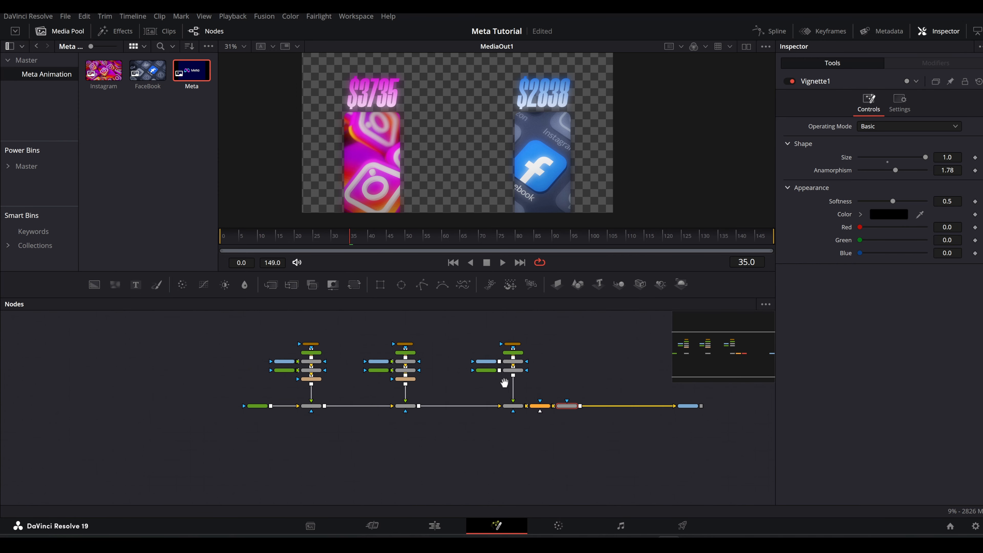
left_click_drag(504, 382, 592, 383)
scroll(346, 407, "up", 4)
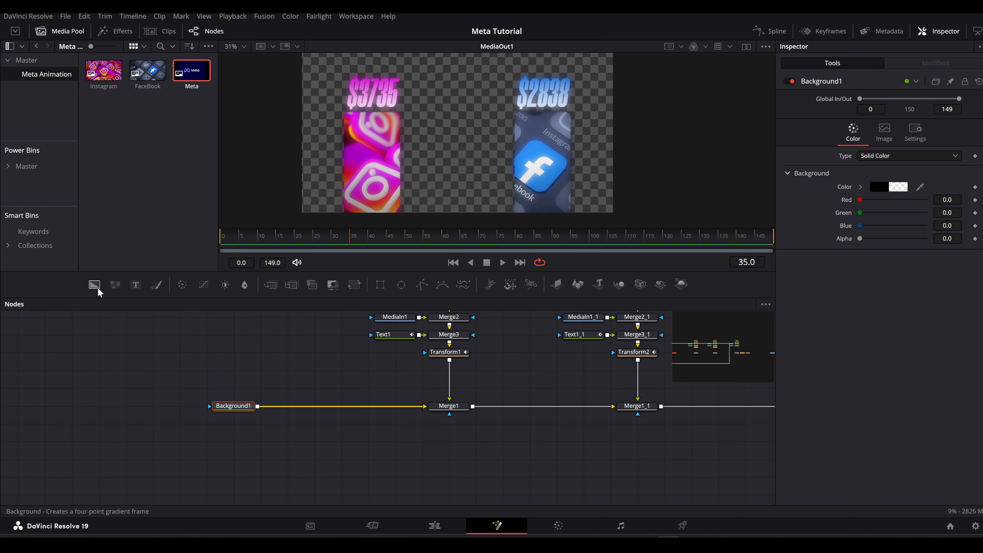
left_click_drag(97, 287, 313, 351)
left_click_drag(283, 382, 257, 403)
left_click(314, 352)
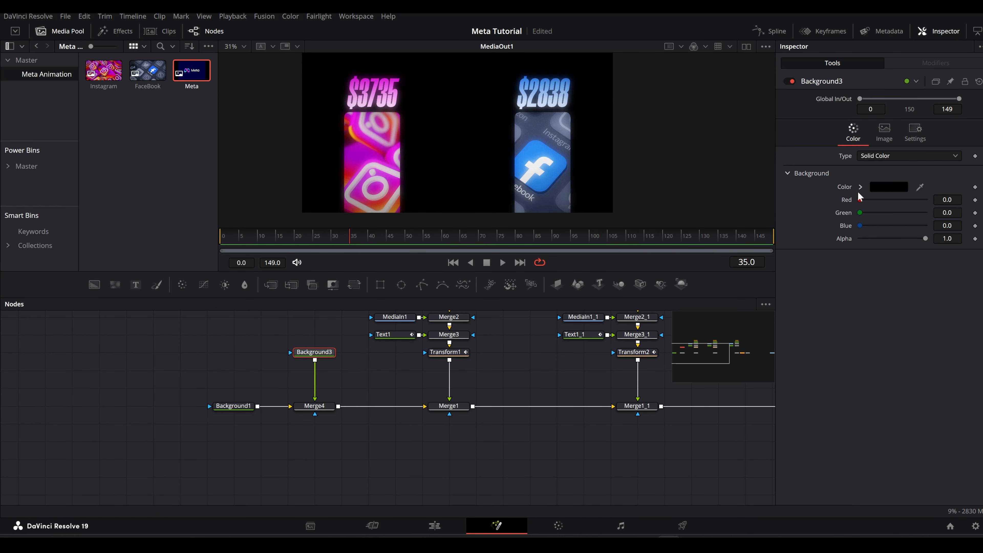
left_click_drag(860, 199, 892, 195)
Add a Vignette of size 0.8967 after the red Background3 node and darken the background's red.
left_click_drag(323, 351, 323, 334)
key("shift+space")
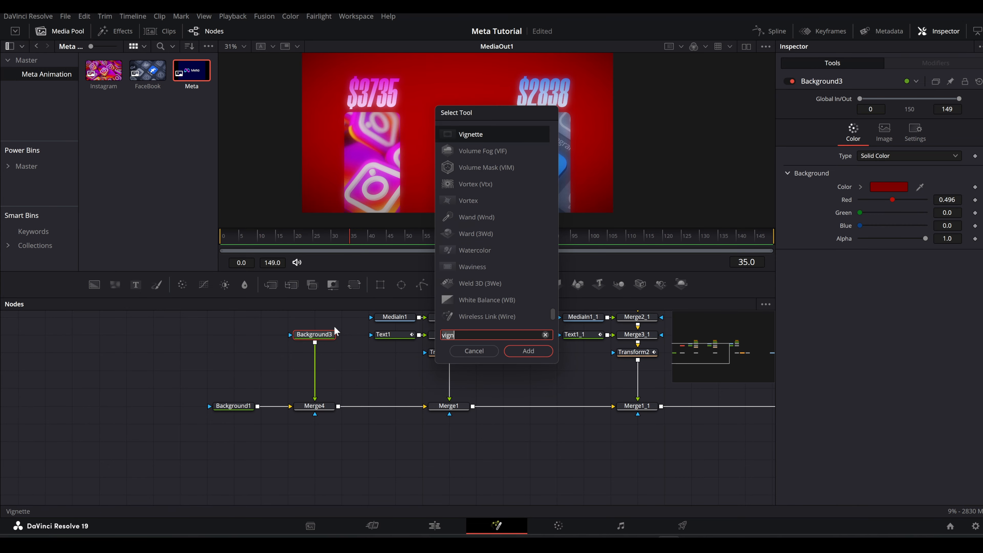
type("vign")
key("Return")
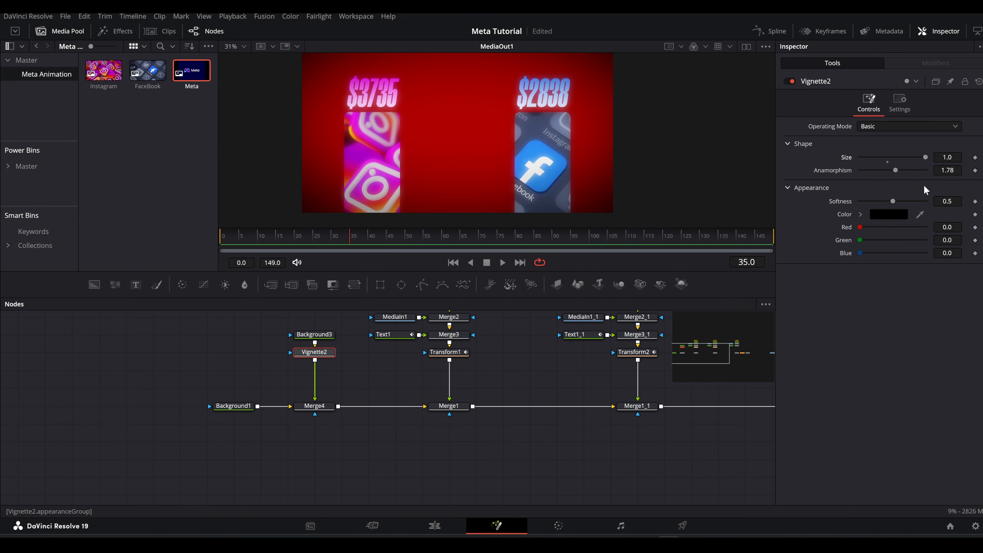
left_click_drag(921, 157, 914, 158)
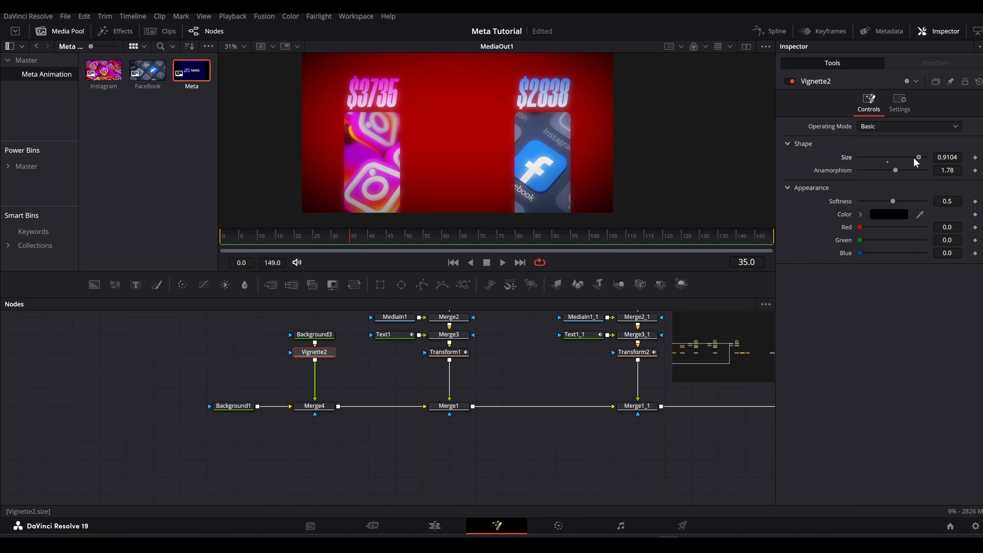
left_click(314, 334)
left_click_drag(887, 198, 866, 199)
Add a Grain node after Vignette1 at the end of the main node chain.
scroll(480, 372, "down", 6)
scroll(546, 391, "up", 5)
left_click_drag(507, 391, 439, 401)
left_click(438, 400)
key("shift+space")
type("g")
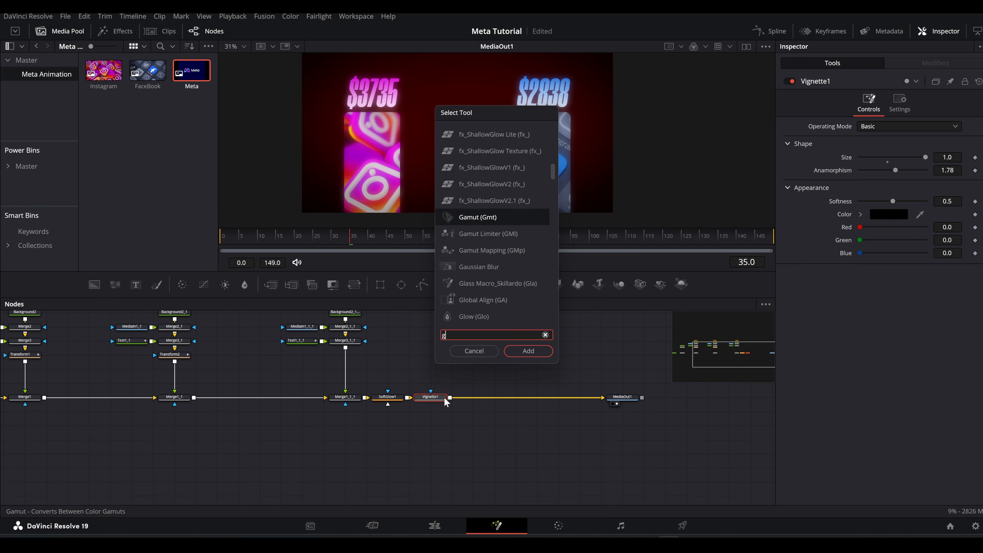
type("rain")
key("Return")
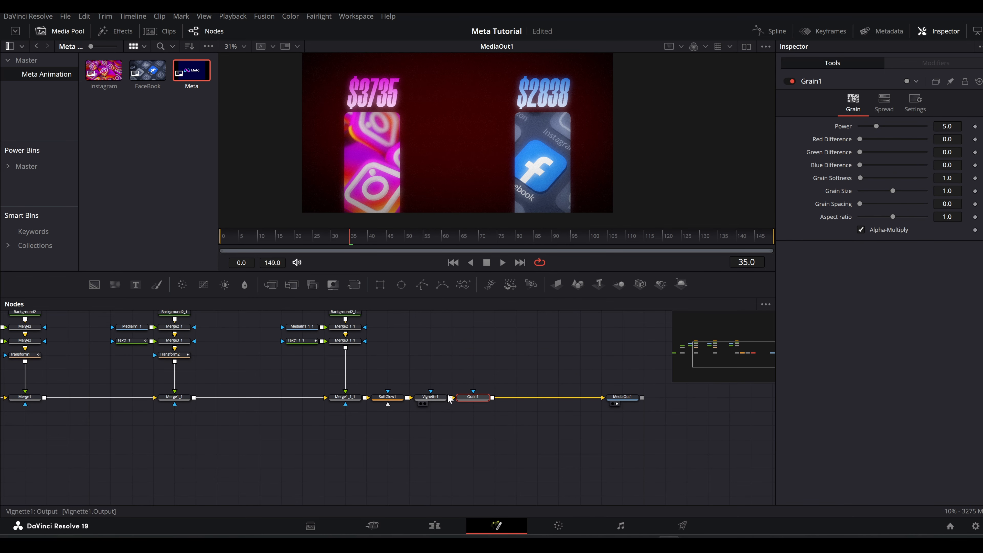
Add a Transform node after the Grain and keyframe its size at 1.2 on frame 0.
left_click(354, 286)
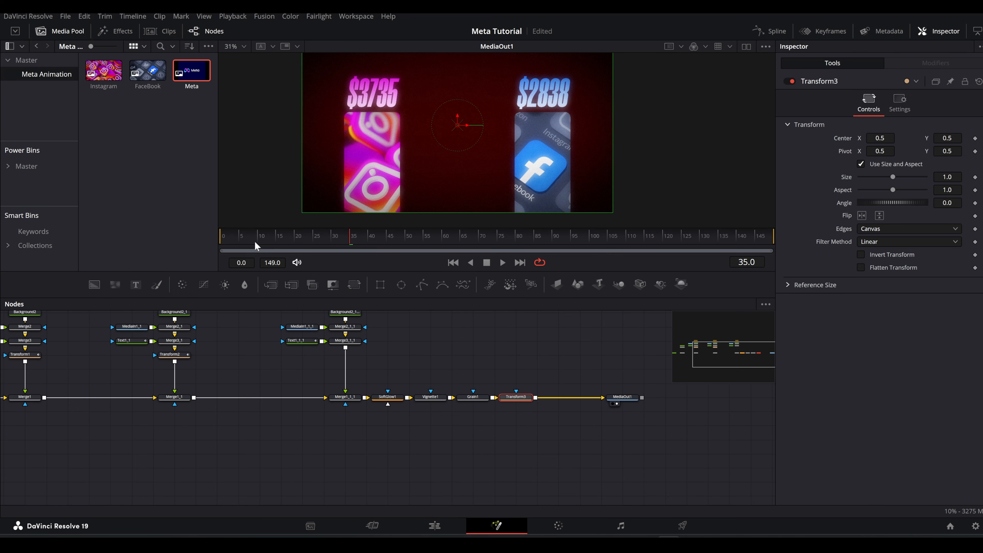
left_click(222, 241)
left_click(949, 176)
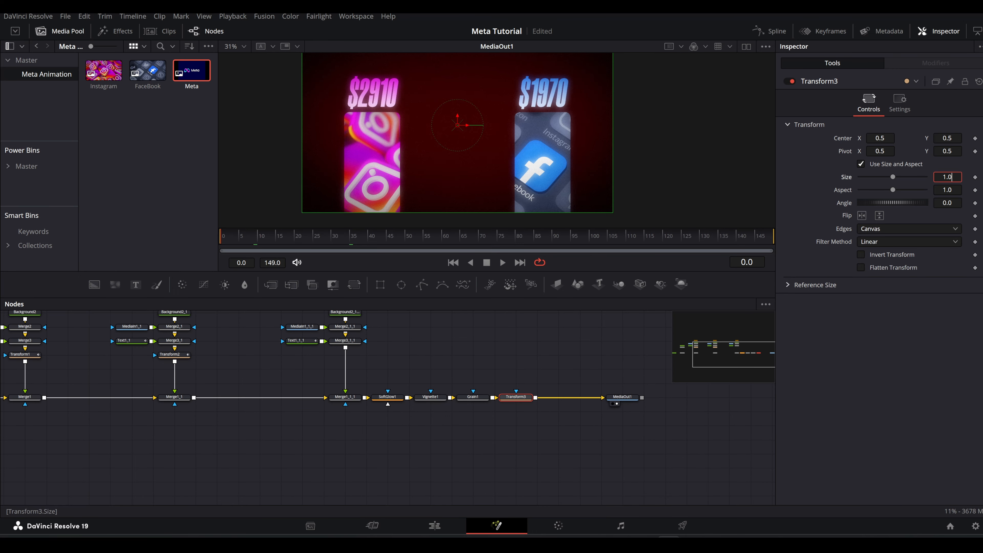
scroll(949, 177, "up", 2)
scroll(550, 162, "down", 2)
left_click(974, 177)
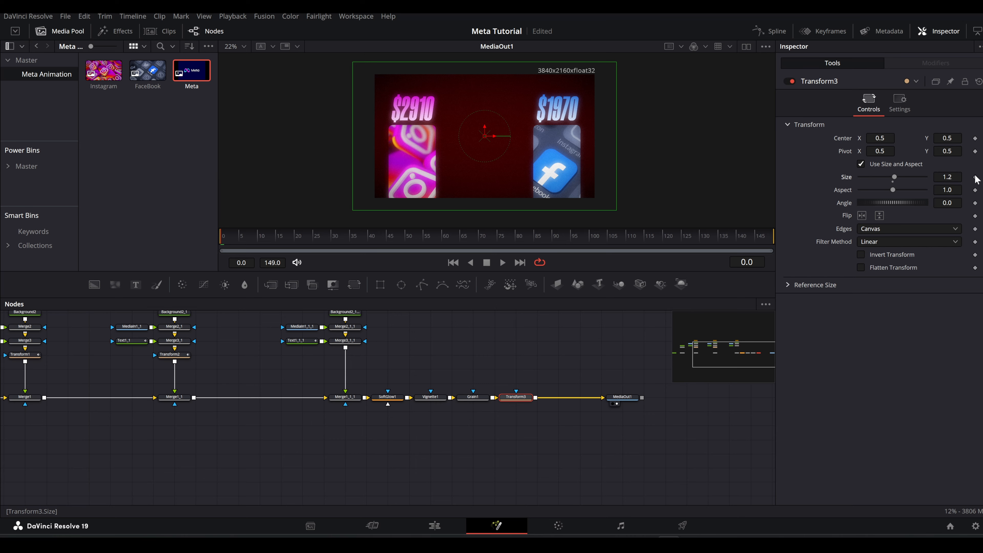
Keyframe Transform3's size at 1.0 on frame 80 and smooth its size curve in the Spline editor.
left_click_drag(506, 243, 514, 240)
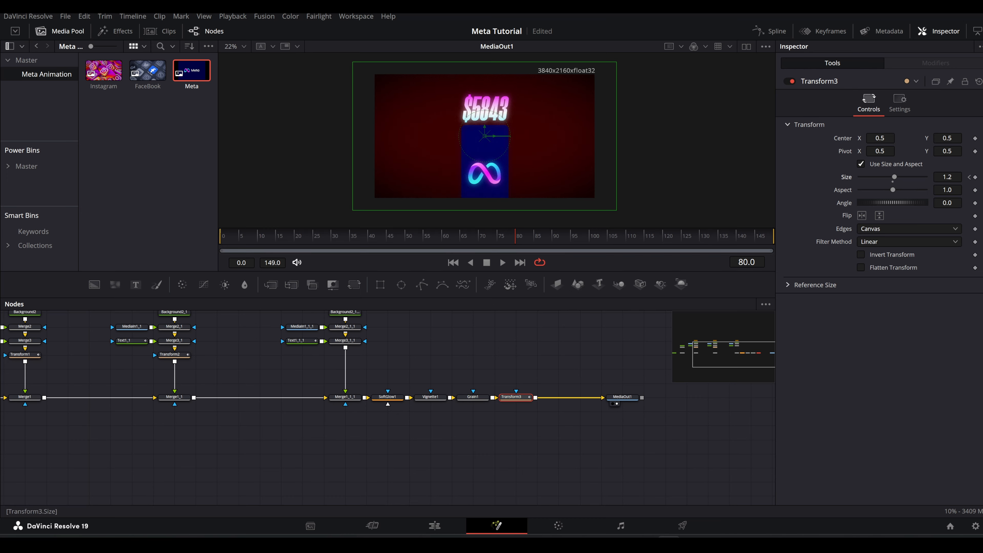
scroll(947, 177, "down", 2)
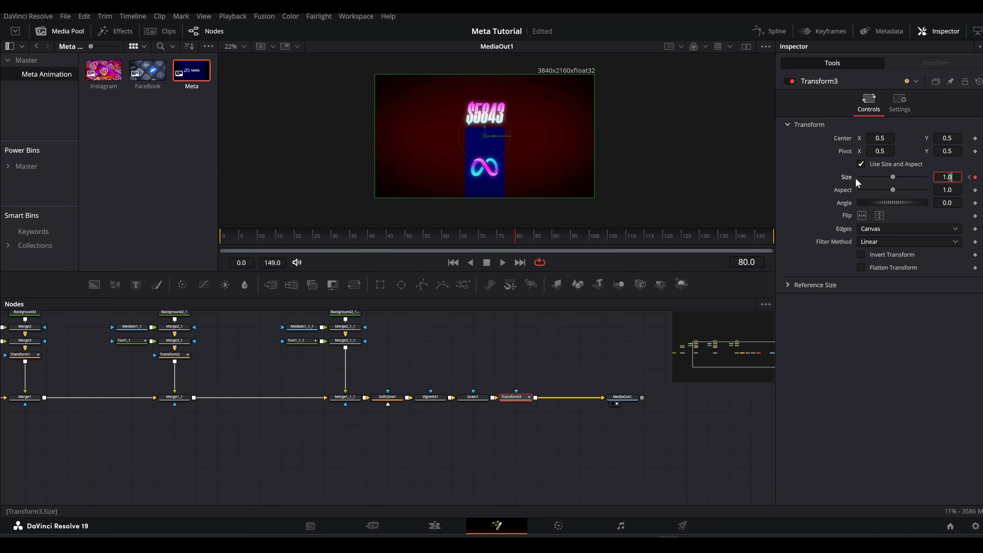
left_click(770, 32)
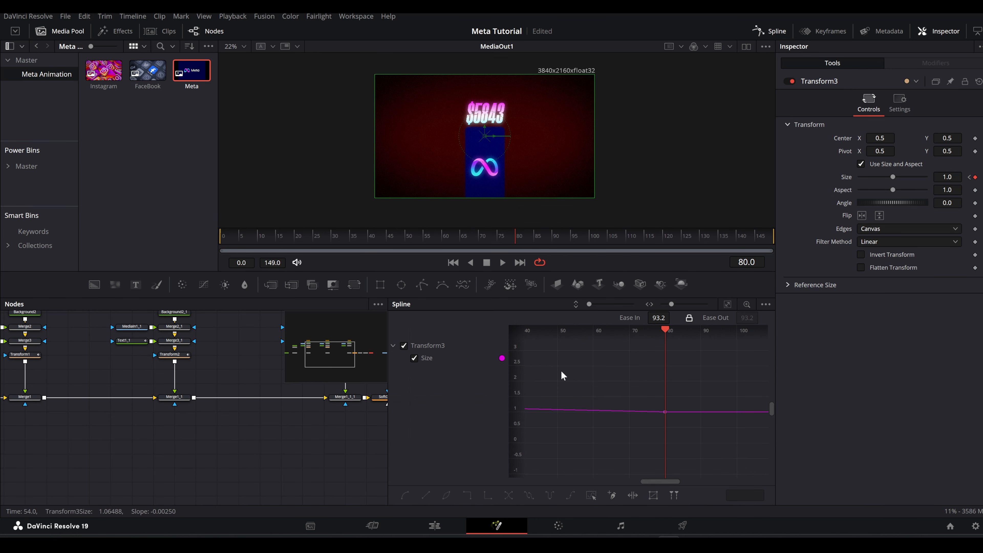
left_click(728, 304)
key("ctrl+a")
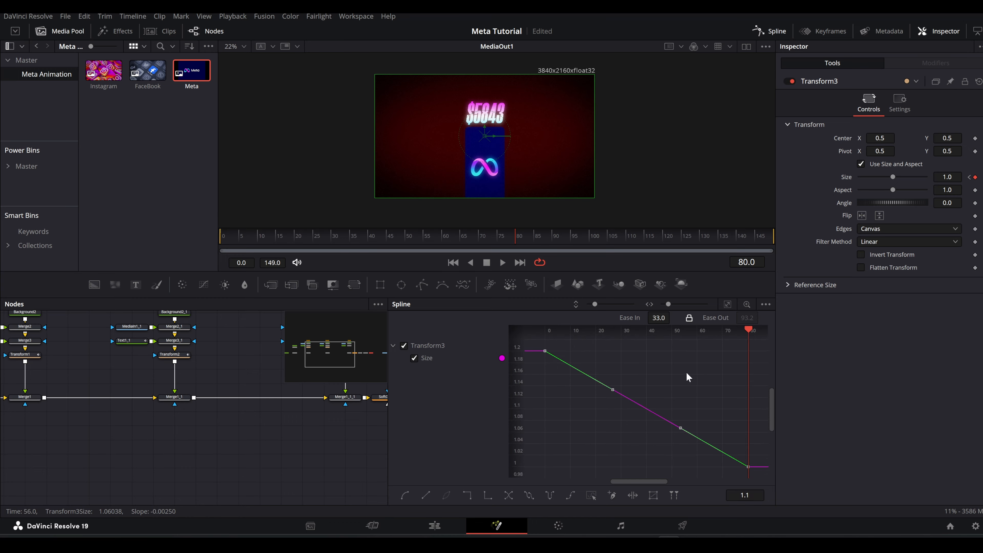
key("s")
left_click(768, 31)
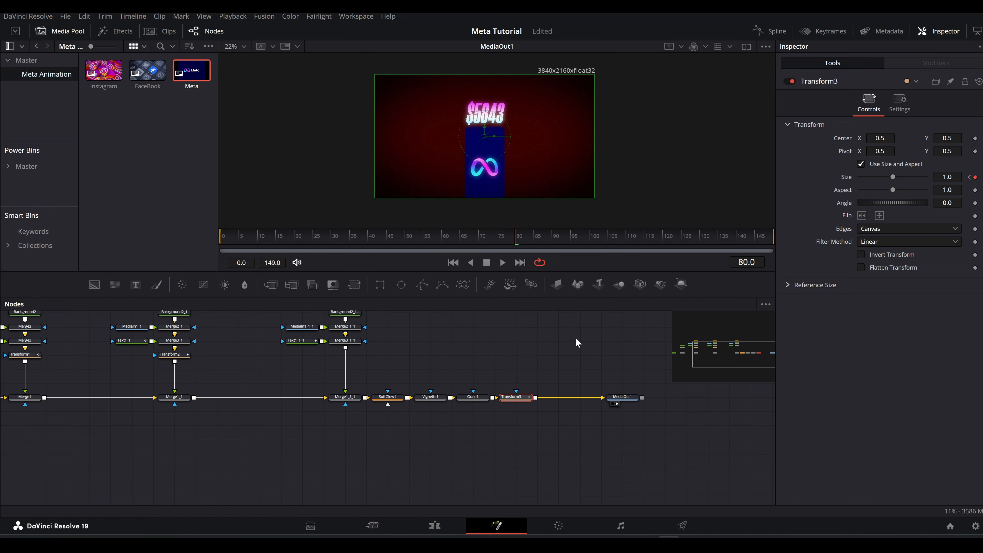
Enable Motion Blur on Transform3 with quality 10 and shutter angle 360, and preview an earlier frame of the bars.
left_click_drag(517, 237, 537, 237)
left_click(513, 397)
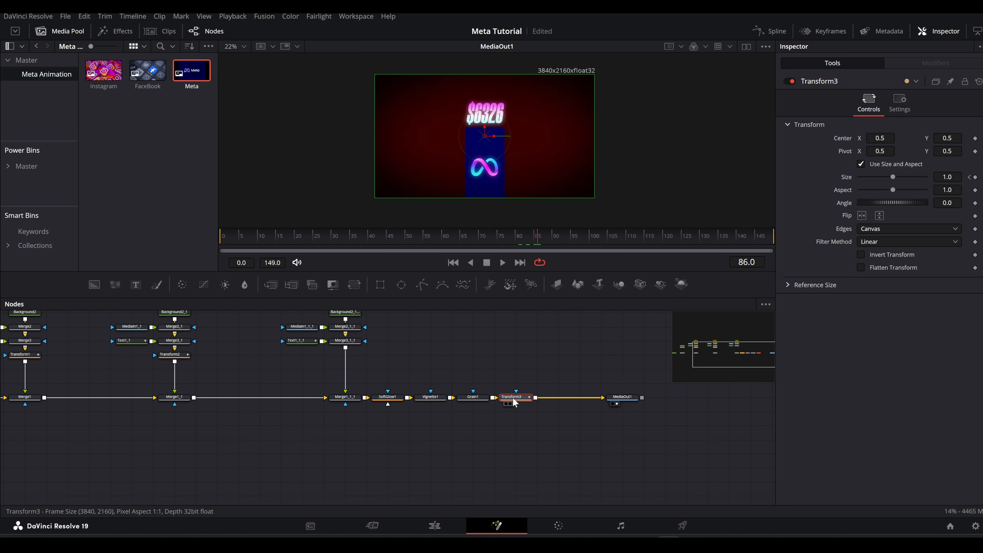
left_click(899, 102)
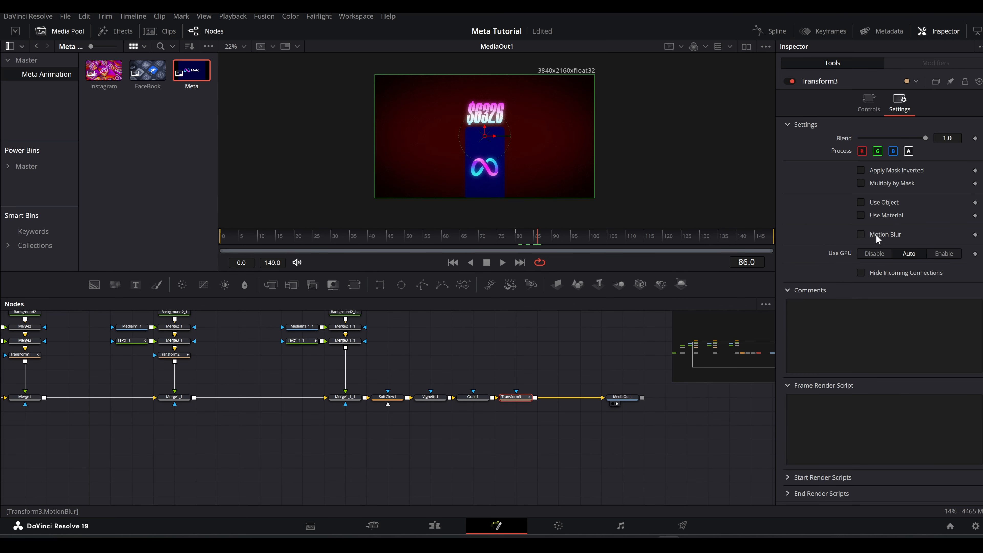
left_click(876, 235)
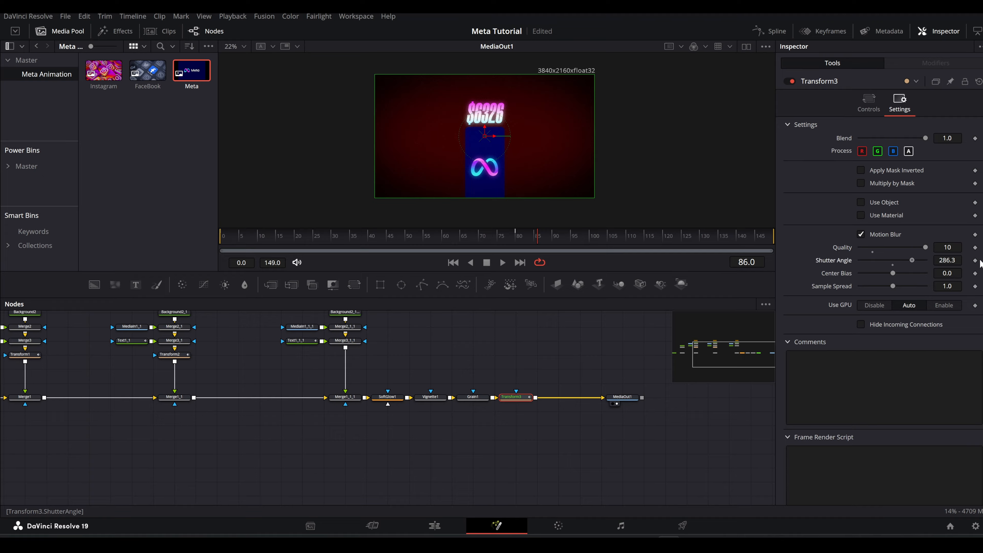
left_click(516, 342)
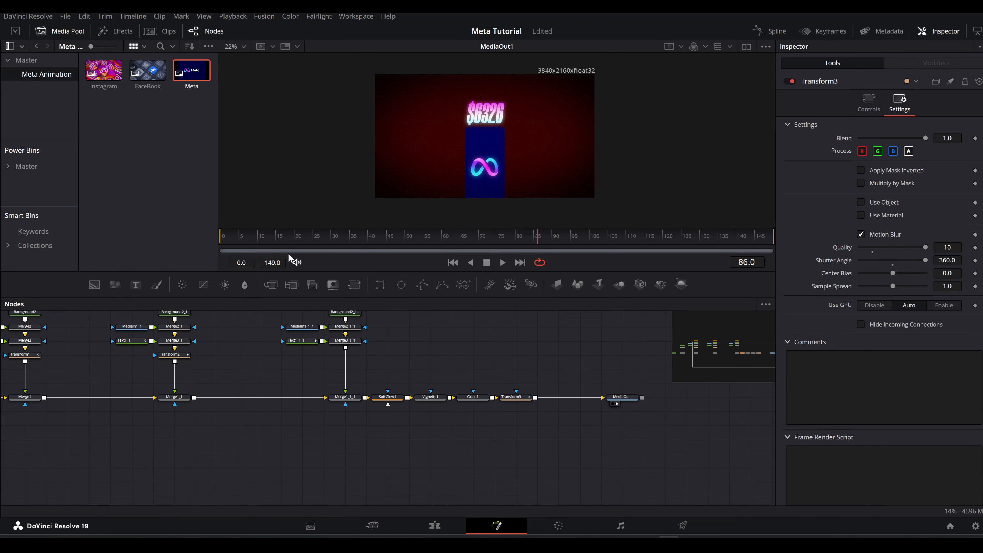
left_click(294, 237)
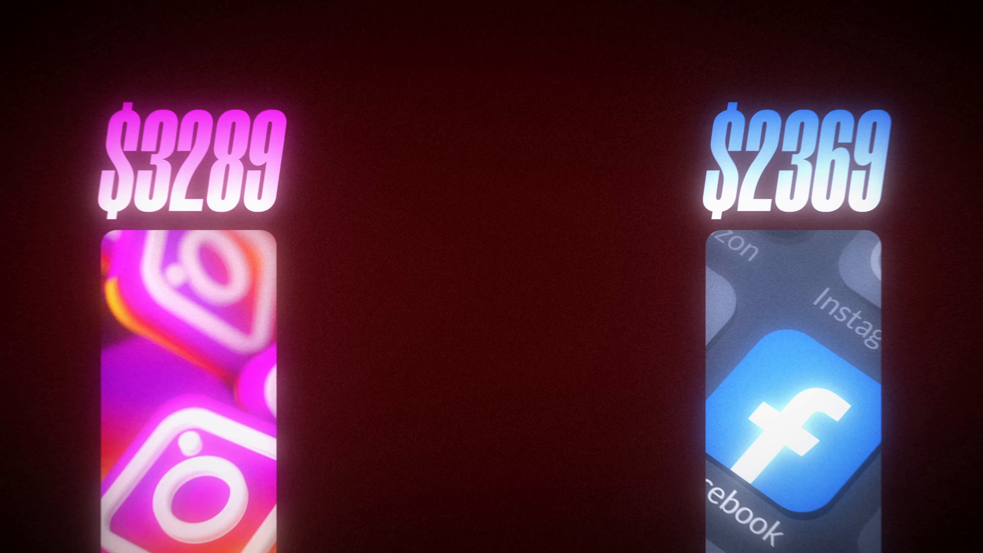